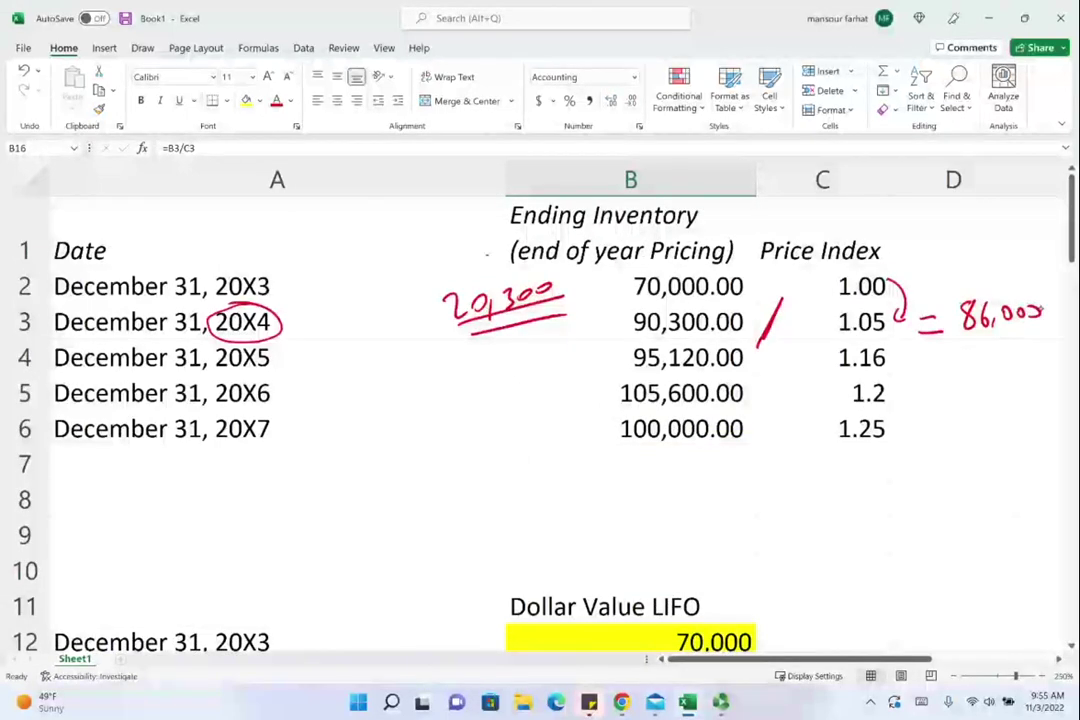
Draw an arrow from the handwritten 86,000 to the 20X3 ending inventory and double-underline the 86,000
{"action": "mouse_move", "coordinate": [1040, 300]}
{"action": "left_mouse_down"}
{"action": "mouse_move", "coordinate": [848, 218]}
{"action": "mouse_move", "coordinate": [737, 268]}
{"action": "left_mouse_up"}
{"action": "left_click_drag", "start_coordinate": [965, 337], "coordinate": [1035, 333]}
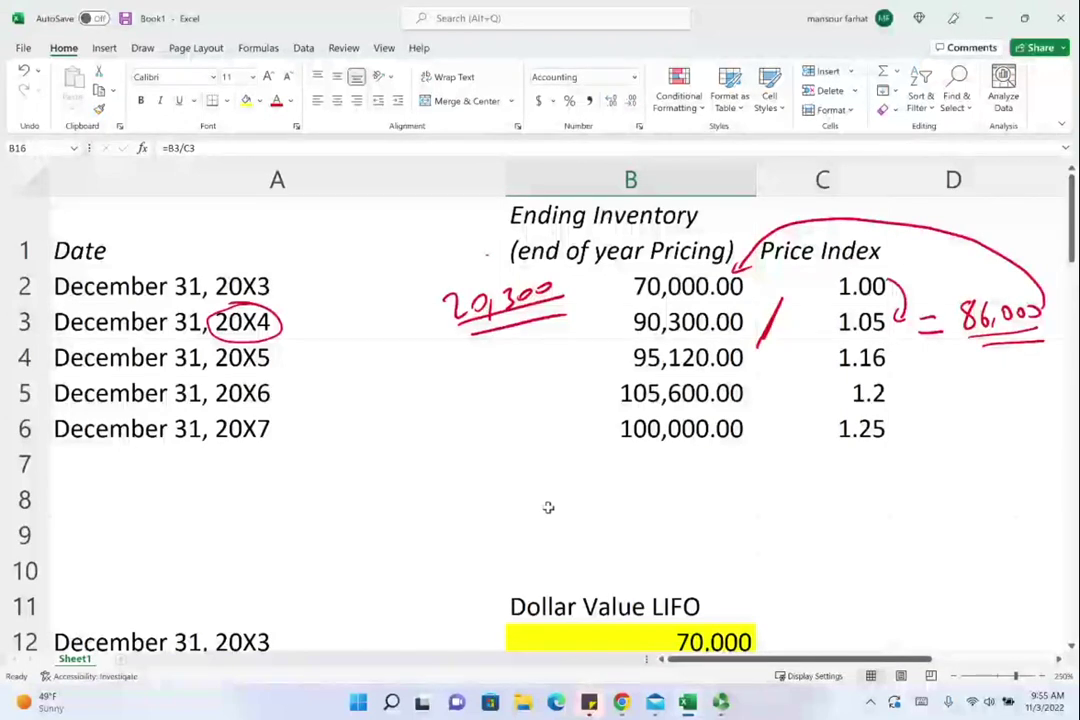
Mark the 16,000.00 new layer in row 17 with an arrow and write "x (1.05)" beside it
{"action": "scroll", "coordinate": [548, 507], "scroll_direction": "down", "scroll_amount": 2}
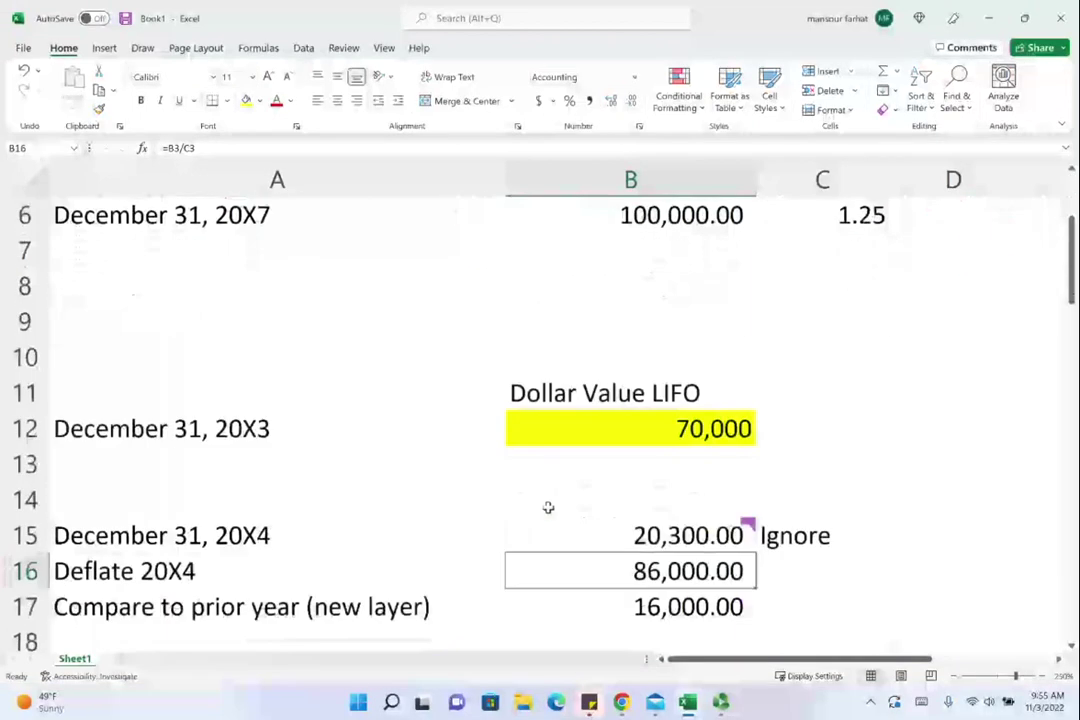
{"action": "left_click_drag", "start_coordinate": [575, 607], "coordinate": [618, 607]}
{"action": "left_click_drag", "start_coordinate": [605, 597], "coordinate": [605, 617]}
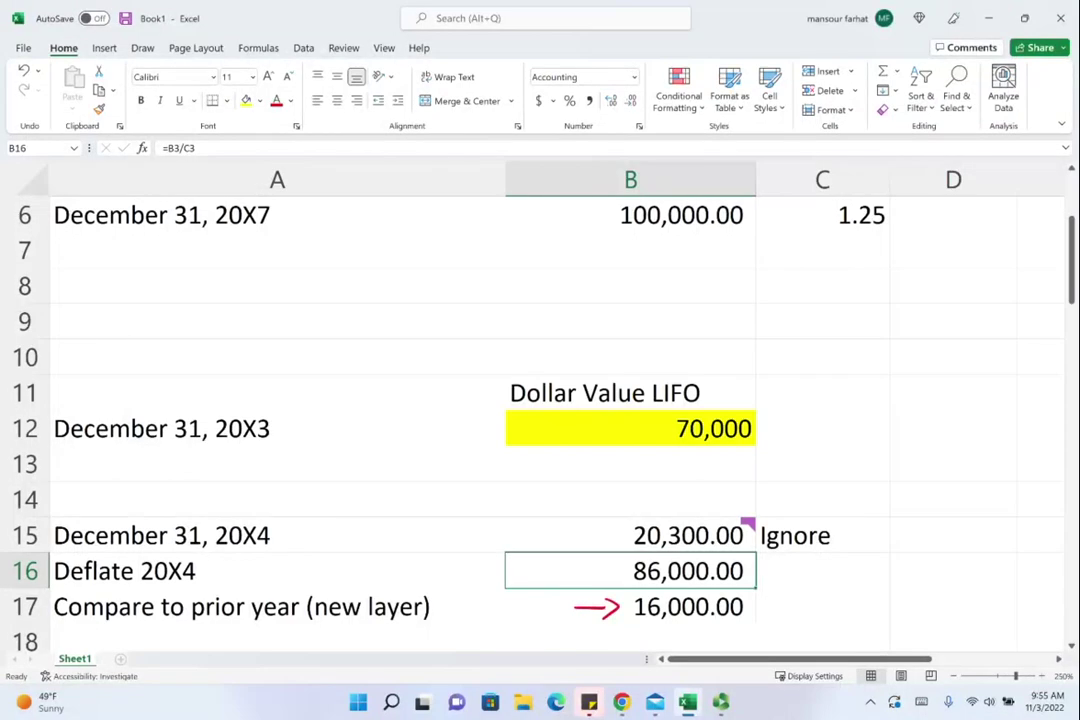
{"action": "mouse_move", "coordinate": [761, 600]}
{"action": "left_mouse_down"}
{"action": "mouse_move", "coordinate": [775, 615]}
{"action": "mouse_move", "coordinate": [760, 615]}
{"action": "mouse_move", "coordinate": [822, 618]}
{"action": "left_mouse_up"}
{"action": "mouse_move", "coordinate": [838, 606]}
{"action": "left_mouse_down"}
{"action": "mouse_move", "coordinate": [851, 599]}
{"action": "mouse_move", "coordinate": [862, 611]}
{"action": "left_mouse_up"}
{"action": "left_click_drag", "start_coordinate": [878, 592], "coordinate": [880, 620]}
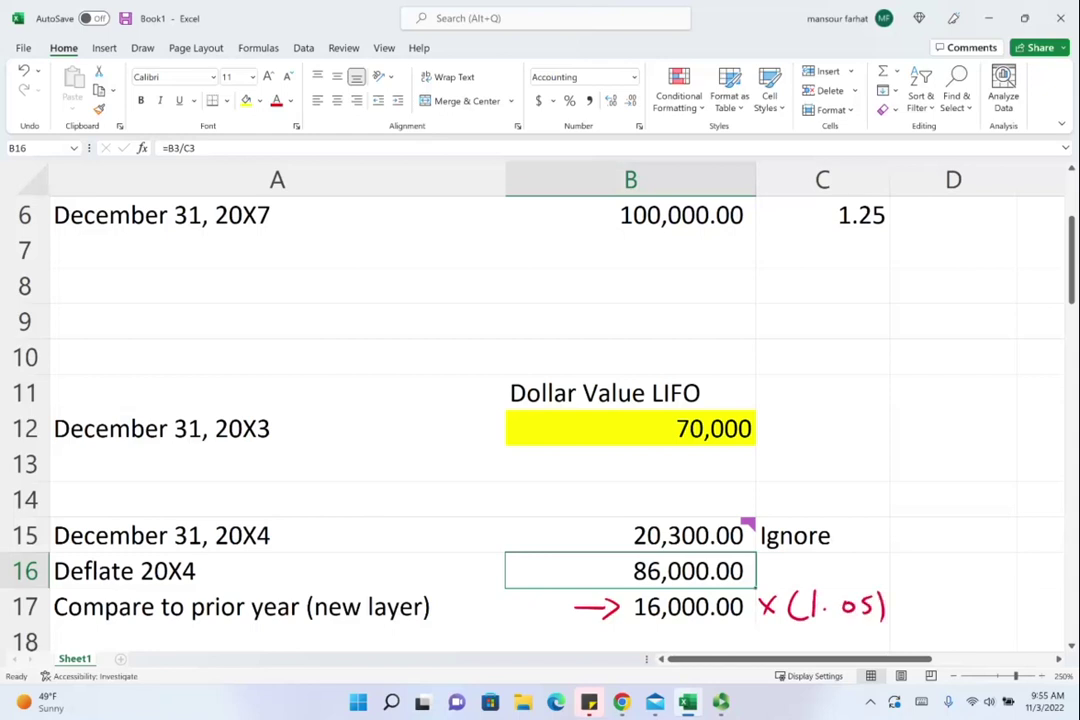
Double-underline 16,000.00, annotate it with an arrow to the words "new layer", and double-underline the handwritten 1.05
{"action": "mouse_move", "coordinate": [648, 627]}
{"action": "left_mouse_down"}
{"action": "mouse_move", "coordinate": [744, 631]}
{"action": "mouse_move", "coordinate": [790, 583]}
{"action": "mouse_move", "coordinate": [852, 562]}
{"action": "left_mouse_up"}
{"action": "left_click_drag", "start_coordinate": [852, 558], "coordinate": [916, 558]}
{"action": "mouse_move", "coordinate": [930, 545]}
{"action": "left_mouse_down"}
{"action": "mouse_move", "coordinate": [945, 570]}
{"action": "mouse_move", "coordinate": [976, 552]}
{"action": "left_mouse_up"}
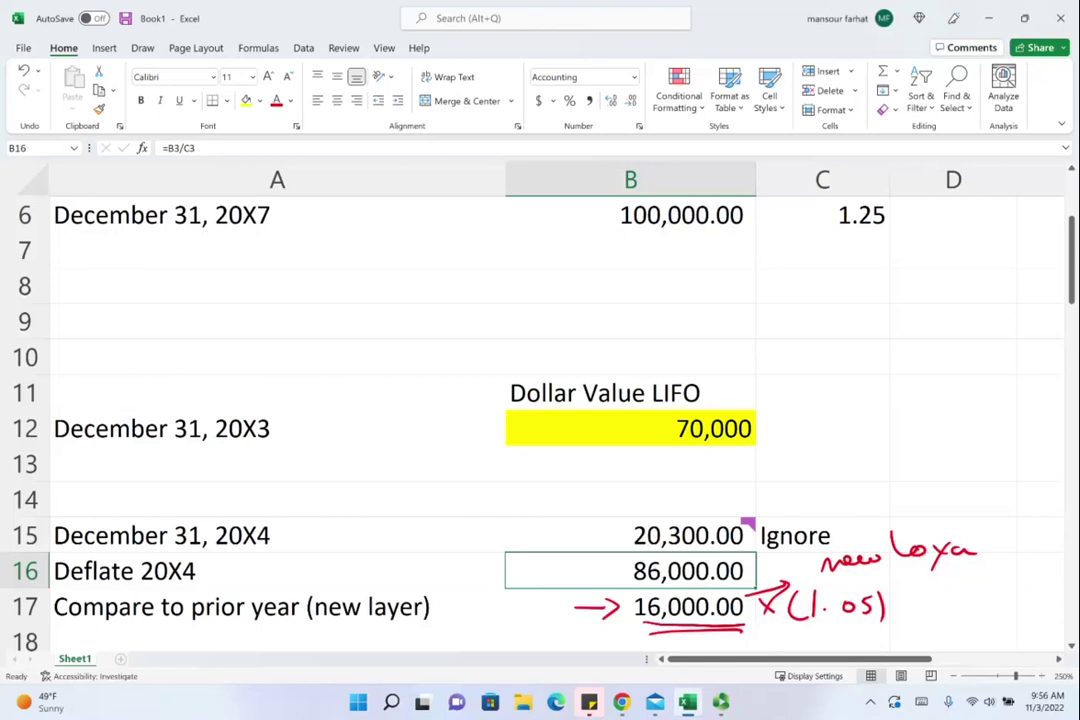
{"action": "left_click_drag", "start_coordinate": [829, 629], "coordinate": [898, 622]}
Tick the 20X3 amount in the Dollar Value LIFO summary and draw an arrow from the handwritten 1.05 to 16,800.00
{"action": "scroll", "coordinate": [675, 455], "scroll_direction": "down", "scroll_amount": 2}
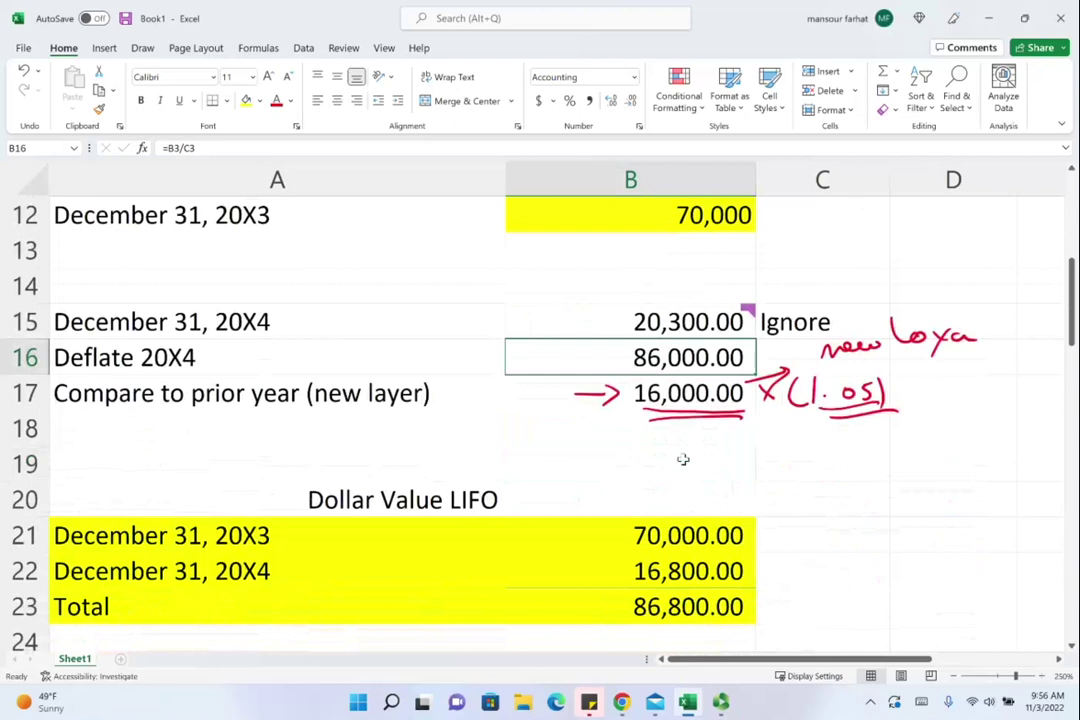
{"action": "left_click_drag", "start_coordinate": [750, 527], "coordinate": [789, 508]}
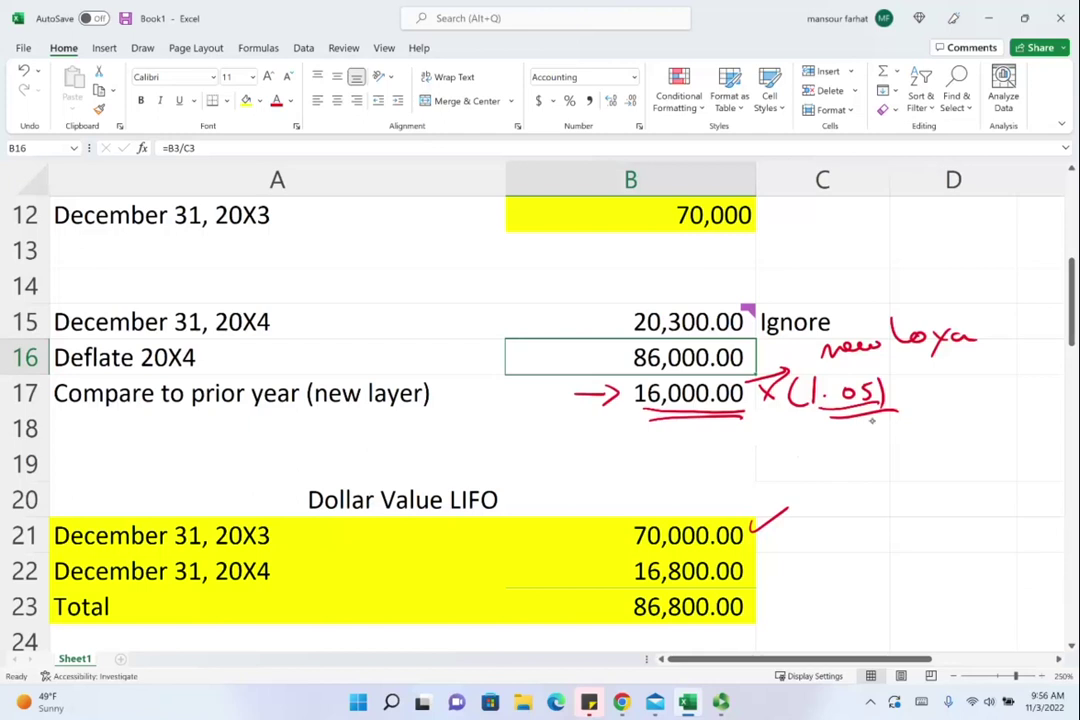
{"action": "mouse_move", "coordinate": [885, 392]}
{"action": "left_mouse_down"}
{"action": "mouse_move", "coordinate": [885, 518]}
{"action": "mouse_move", "coordinate": [785, 575]}
{"action": "mouse_move", "coordinate": [800, 577]}
{"action": "left_mouse_up"}
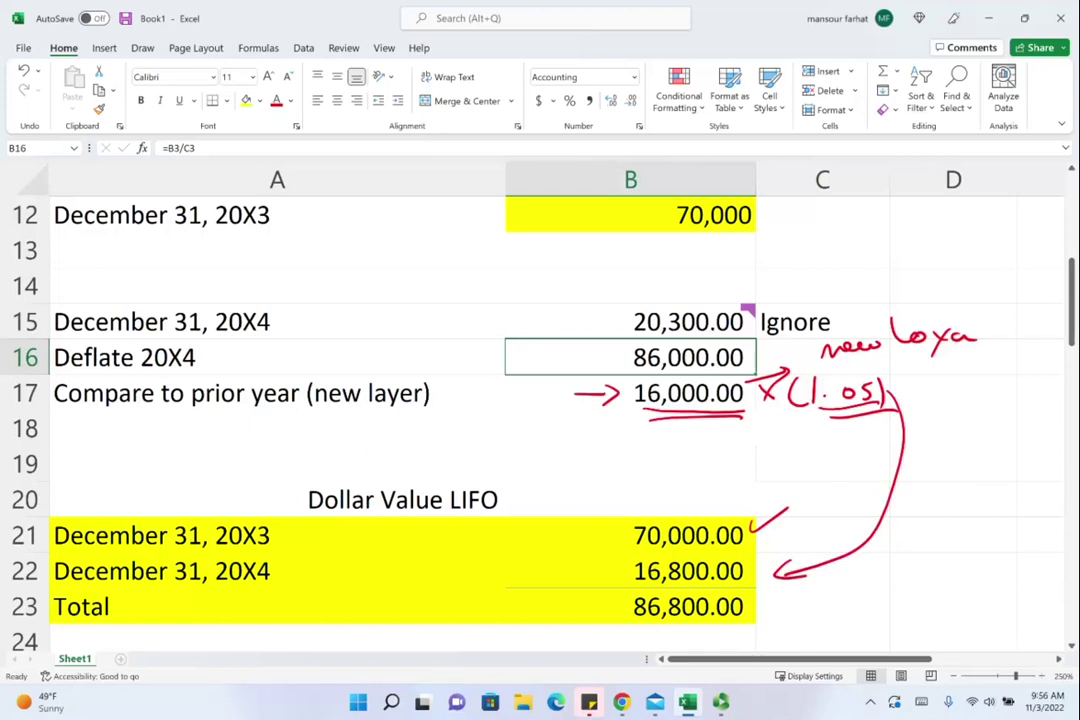
Box the 16,000.00 layer, write 1.05 with an upward arrow beneath it, and draw a downward arrow beside 86,000.00
{"action": "mouse_move", "coordinate": [652, 408]}
{"action": "left_mouse_down"}
{"action": "mouse_move", "coordinate": [638, 379]}
{"action": "mouse_move", "coordinate": [750, 392]}
{"action": "mouse_move", "coordinate": [648, 411]}
{"action": "left_mouse_up"}
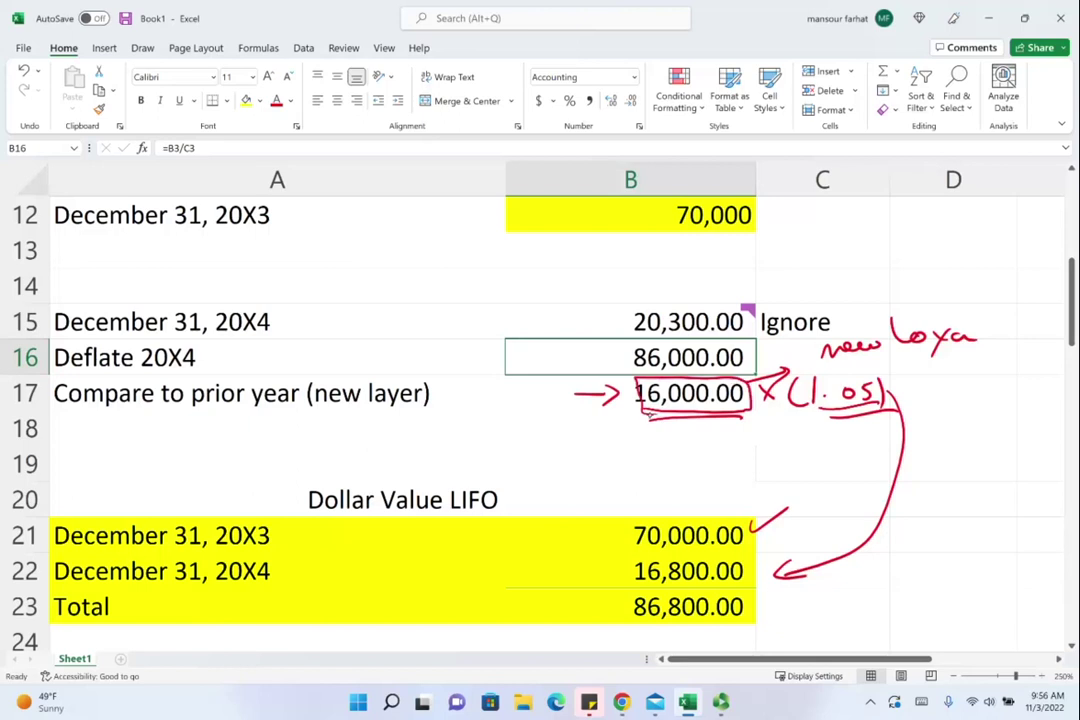
{"action": "left_click_drag", "start_coordinate": [616, 462], "coordinate": [630, 421]}
{"action": "mouse_move", "coordinate": [620, 432]}
{"action": "left_mouse_down"}
{"action": "mouse_move", "coordinate": [637, 431]}
{"action": "mouse_move", "coordinate": [652, 460]}
{"action": "mouse_move", "coordinate": [682, 441]}
{"action": "left_mouse_up"}
{"action": "left_click", "coordinate": [665, 455]}
{"action": "left_click_drag", "start_coordinate": [697, 430], "coordinate": [700, 449]}
{"action": "left_click_drag", "start_coordinate": [704, 430], "coordinate": [715, 430]}
{"action": "left_click_drag", "start_coordinate": [588, 337], "coordinate": [587, 368]}
{"action": "mouse_move", "coordinate": [578, 356]}
{"action": "left_mouse_down"}
{"action": "mouse_move", "coordinate": [573, 371]}
{"action": "mouse_move", "coordinate": [587, 372]}
{"action": "left_mouse_up"}
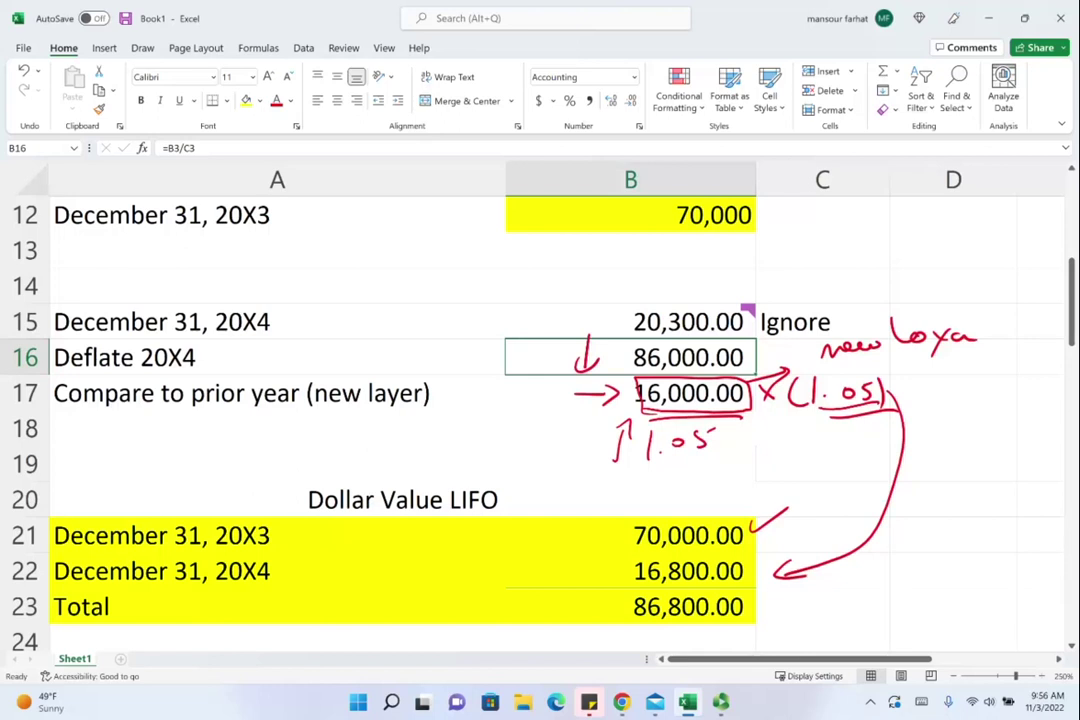
Draw a curved arrow from the boxed 16,000.00 to 16,800.00 and double-underline the 86,800.00 total
{"action": "left_click_drag", "start_coordinate": [628, 405], "coordinate": [617, 573]}
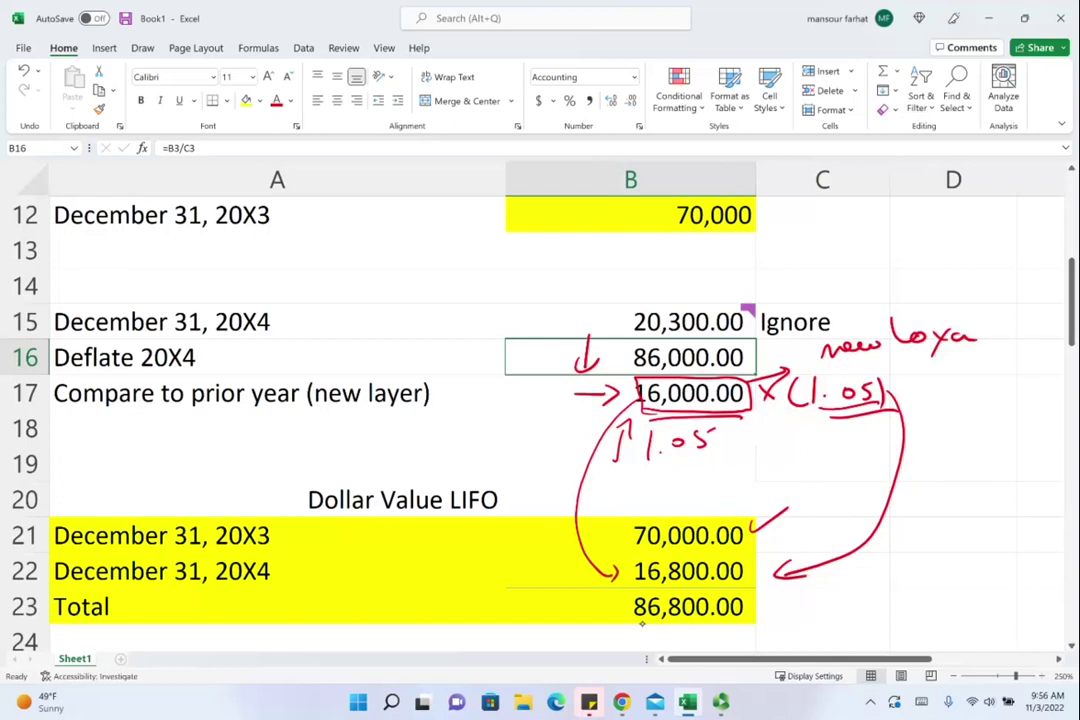
{"action": "left_click_drag", "start_coordinate": [636, 631], "coordinate": [748, 622]}
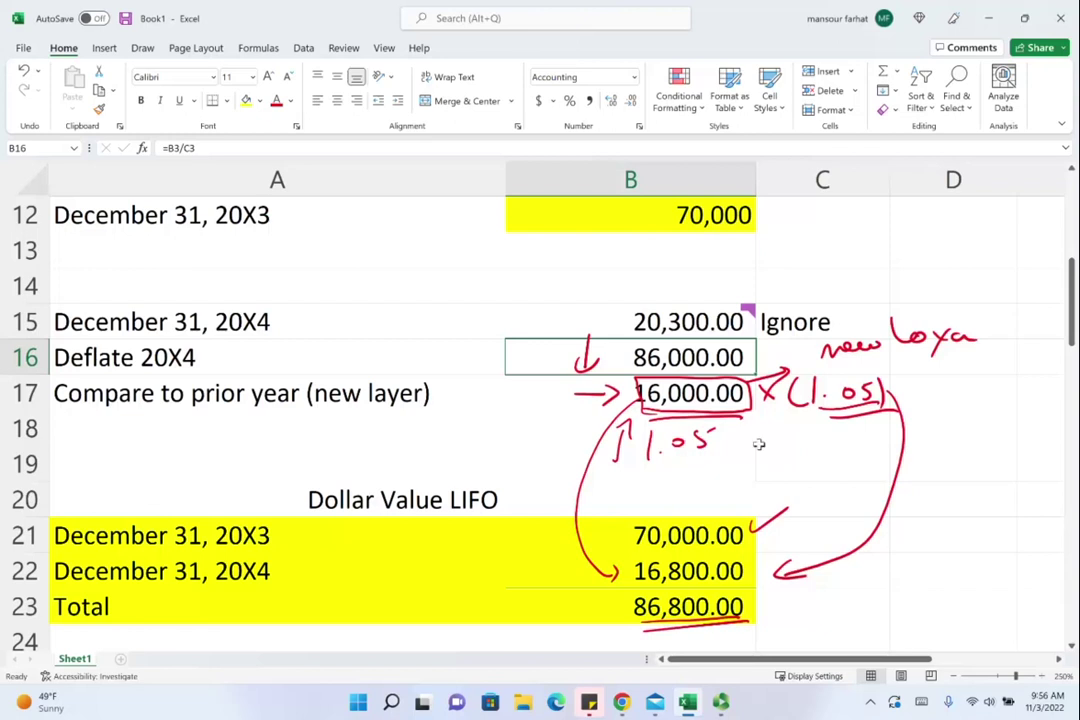
Remove the handwritten slash beside the 20X4 inventory and draw comparison arrows between the 95,120.00 and 90,300.00 amounts
{"action": "scroll", "coordinate": [759, 444], "scroll_direction": "up", "scroll_amount": 4}
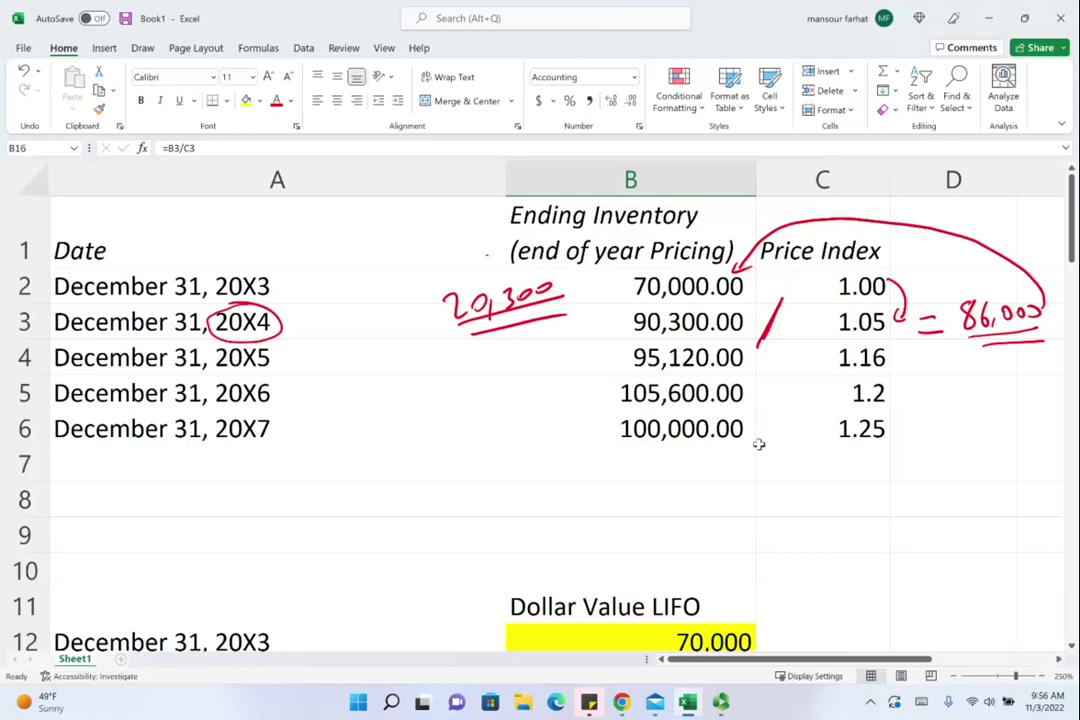
{"action": "key", "text": "ctrl+z"}
{"action": "mouse_move", "coordinate": [618, 353]}
{"action": "left_mouse_down"}
{"action": "mouse_move", "coordinate": [631, 362]}
{"action": "mouse_move", "coordinate": [607, 343]}
{"action": "mouse_move", "coordinate": [621, 323]}
{"action": "left_mouse_up"}
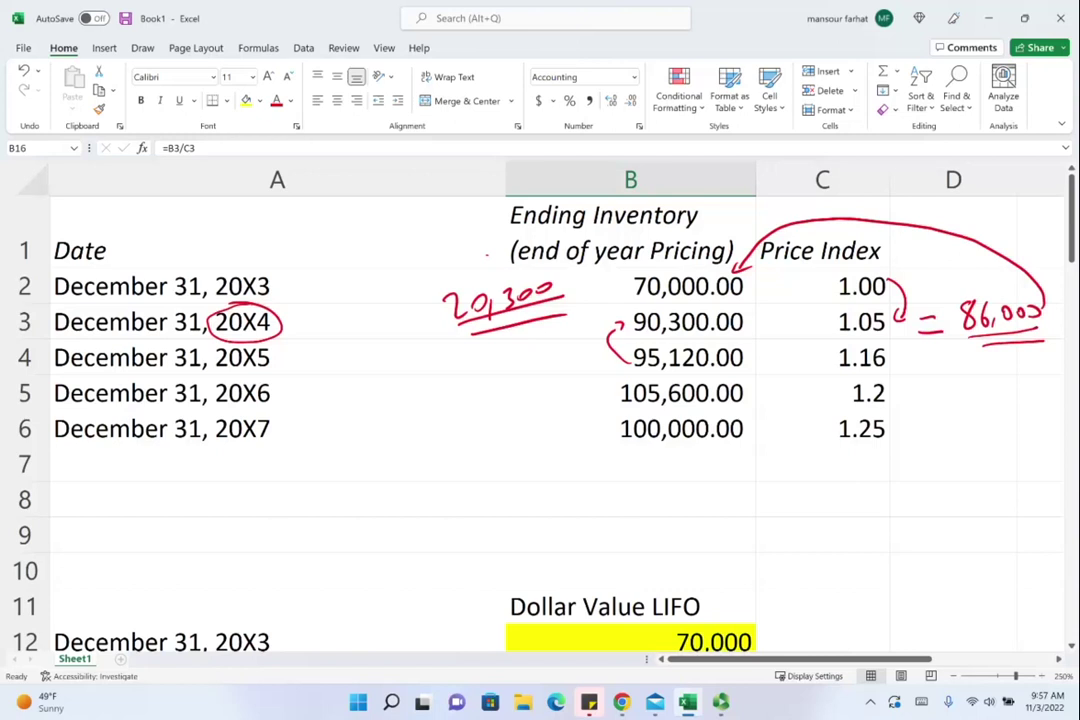
{"action": "left_click_drag", "start_coordinate": [610, 342], "coordinate": [612, 363]}
Write 4,820 with an upward arrow beside the 20X5 inventory and cross out the handwritten 20,300 and 4,820
{"action": "left_click_drag", "start_coordinate": [430, 377], "coordinate": [448, 396]}
{"action": "left_click_drag", "start_coordinate": [461, 380], "coordinate": [462, 396]}
{"action": "mouse_move", "coordinate": [484, 354]}
{"action": "left_mouse_down"}
{"action": "mouse_move", "coordinate": [476, 373]}
{"action": "mouse_move", "coordinate": [502, 368]}
{"action": "left_mouse_up"}
{"action": "left_click_drag", "start_coordinate": [510, 350], "coordinate": [511, 364]}
{"action": "mouse_move", "coordinate": [405, 365]}
{"action": "left_mouse_down"}
{"action": "mouse_move", "coordinate": [418, 403]}
{"action": "mouse_move", "coordinate": [425, 372]}
{"action": "left_mouse_up"}
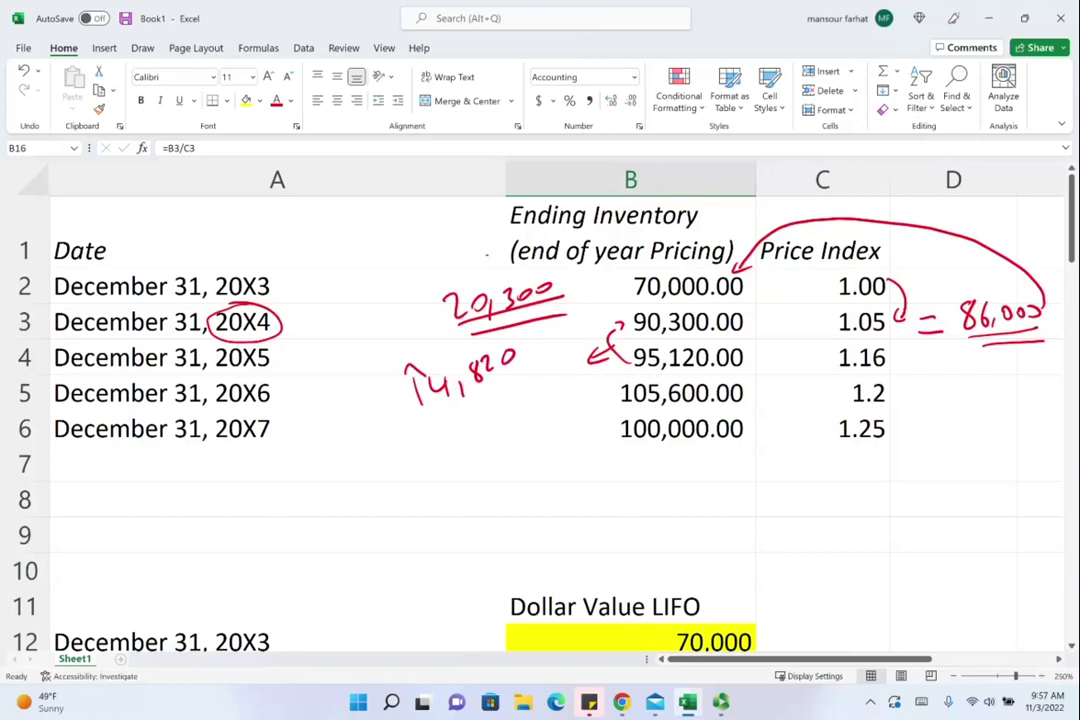
{"action": "left_click_drag", "start_coordinate": [488, 272], "coordinate": [446, 402]}
{"action": "left_click_drag", "start_coordinate": [508, 256], "coordinate": [447, 442]}
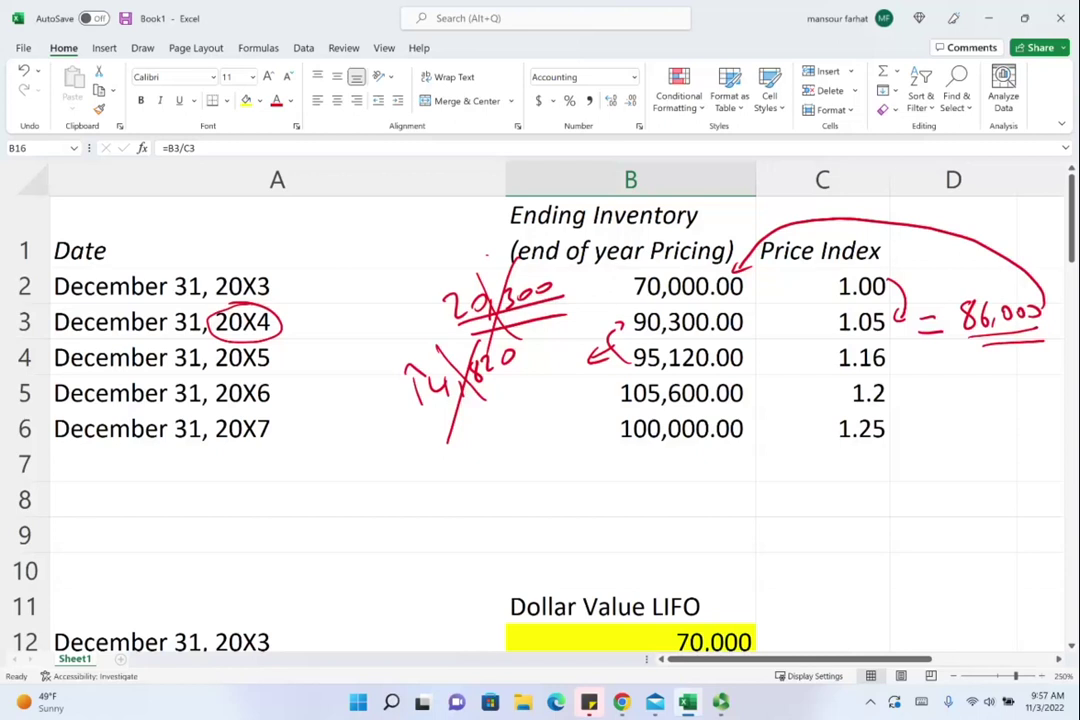
Draw a division slash before the underlined 1.16 index, write "82,000 base" beside it, and draw an arrow to 86,000
{"action": "left_click_drag", "start_coordinate": [796, 336], "coordinate": [773, 376]}
{"action": "left_click_drag", "start_coordinate": [837, 372], "coordinate": [895, 371]}
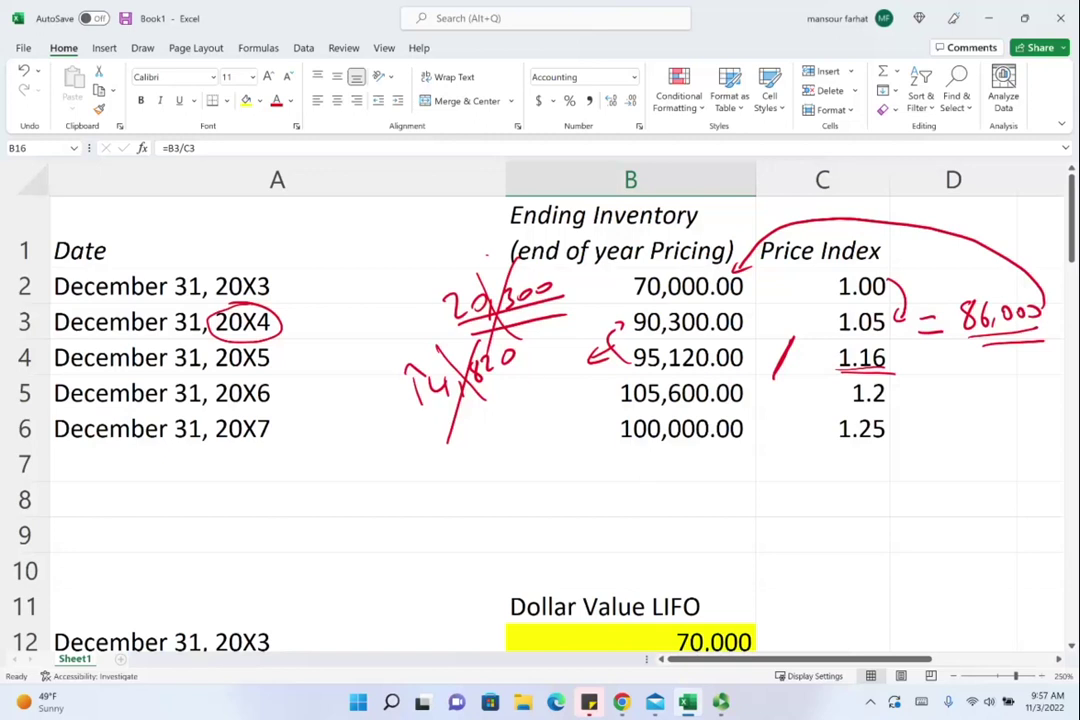
{"action": "left_click_drag", "start_coordinate": [938, 352], "coordinate": [963, 380]}
{"action": "left_click_drag", "start_coordinate": [985, 357], "coordinate": [1005, 359]}
{"action": "left_click_drag", "start_coordinate": [1019, 358], "coordinate": [1018, 359]}
{"action": "mouse_move", "coordinate": [934, 393]}
{"action": "left_mouse_down"}
{"action": "mouse_move", "coordinate": [950, 418]}
{"action": "mouse_move", "coordinate": [972, 410]}
{"action": "left_mouse_up"}
{"action": "mouse_move", "coordinate": [986, 403]}
{"action": "left_mouse_down"}
{"action": "mouse_move", "coordinate": [1048, 378]}
{"action": "mouse_move", "coordinate": [1047, 326]}
{"action": "mouse_move", "coordinate": [1060, 328]}
{"action": "left_mouse_up"}
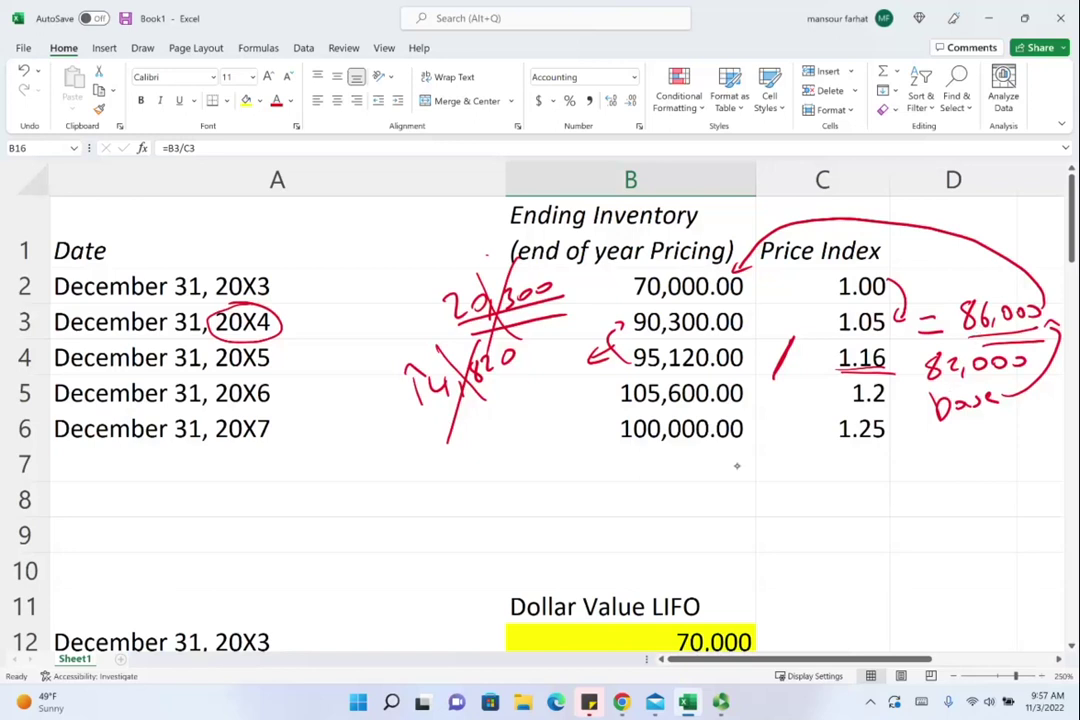
Write 4,000 with a downward arrow below the price index table and double-underline it
{"action": "left_click_drag", "start_coordinate": [735, 474], "coordinate": [735, 516]}
{"action": "left_click_drag", "start_coordinate": [725, 500], "coordinate": [800, 503]}
{"action": "left_click_drag", "start_coordinate": [818, 481], "coordinate": [816, 482]}
{"action": "left_click_drag", "start_coordinate": [834, 480], "coordinate": [849, 480]}
{"action": "mouse_move", "coordinate": [789, 511]}
{"action": "left_mouse_down"}
{"action": "mouse_move", "coordinate": [863, 504]}
{"action": "mouse_move", "coordinate": [857, 514]}
{"action": "left_mouse_up"}
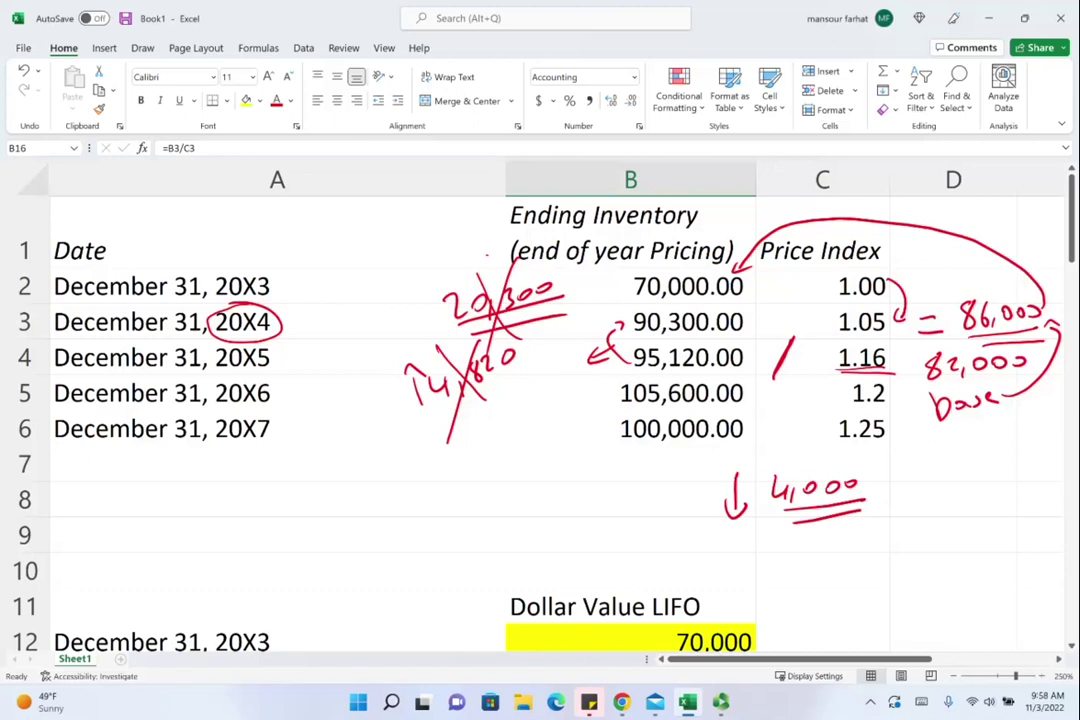
Circle the crossed-out 4,820 and draw a curved arrow from the handwritten 82,000 to 86,000
{"action": "left_click_drag", "start_coordinate": [520, 343], "coordinate": [528, 350]}
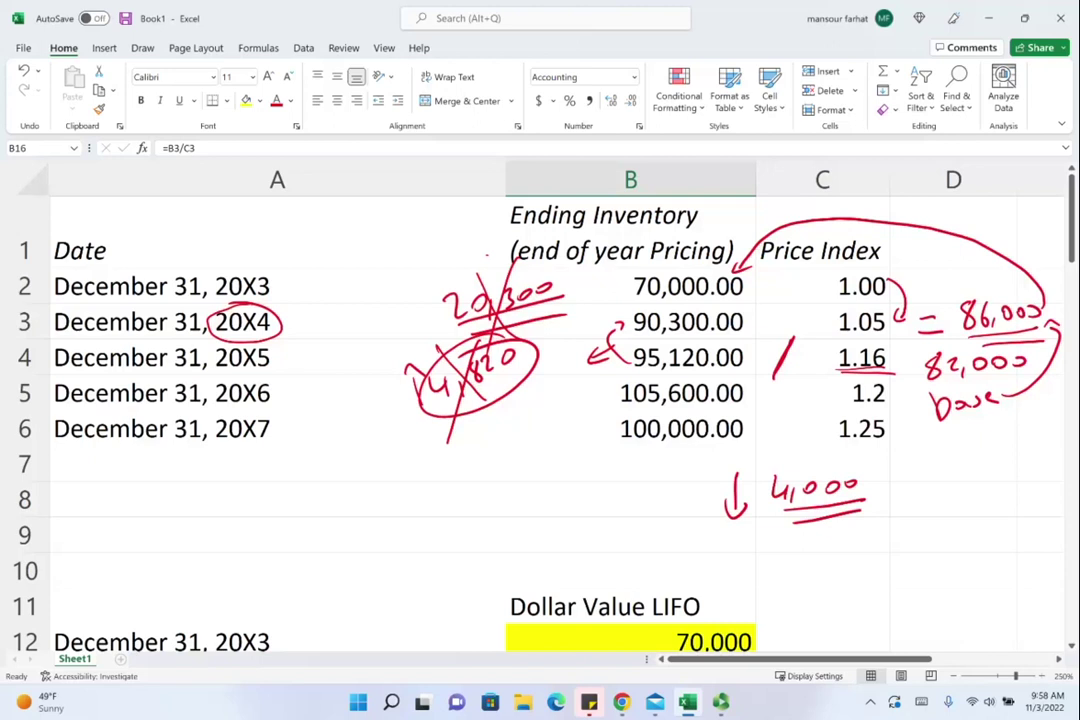
{"action": "mouse_move", "coordinate": [922, 346]}
{"action": "left_mouse_down"}
{"action": "mouse_move", "coordinate": [910, 356]}
{"action": "mouse_move", "coordinate": [916, 374]}
{"action": "left_mouse_up"}
{"action": "left_click_drag", "start_coordinate": [948, 328], "coordinate": [956, 304]}
Inspect the formula behind the COGS adjustment amount in cell B26
{"action": "scroll", "coordinate": [582, 449], "scroll_direction": "down", "scroll_amount": 4}
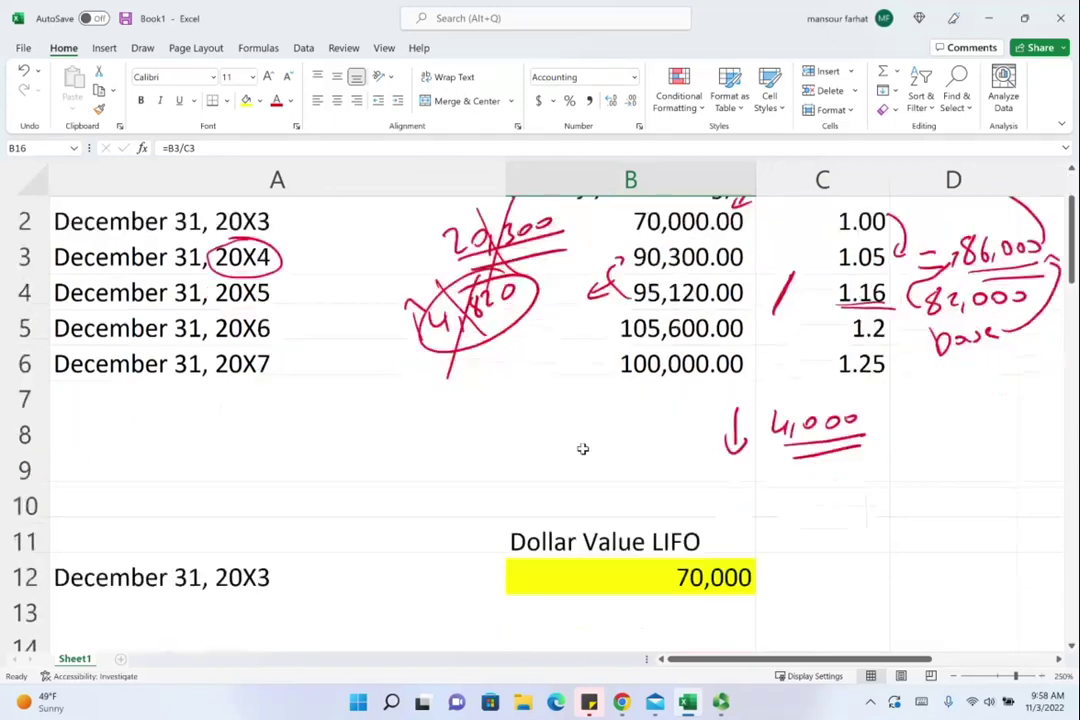
{"action": "scroll", "coordinate": [582, 449], "scroll_direction": "down", "scroll_amount": 2}
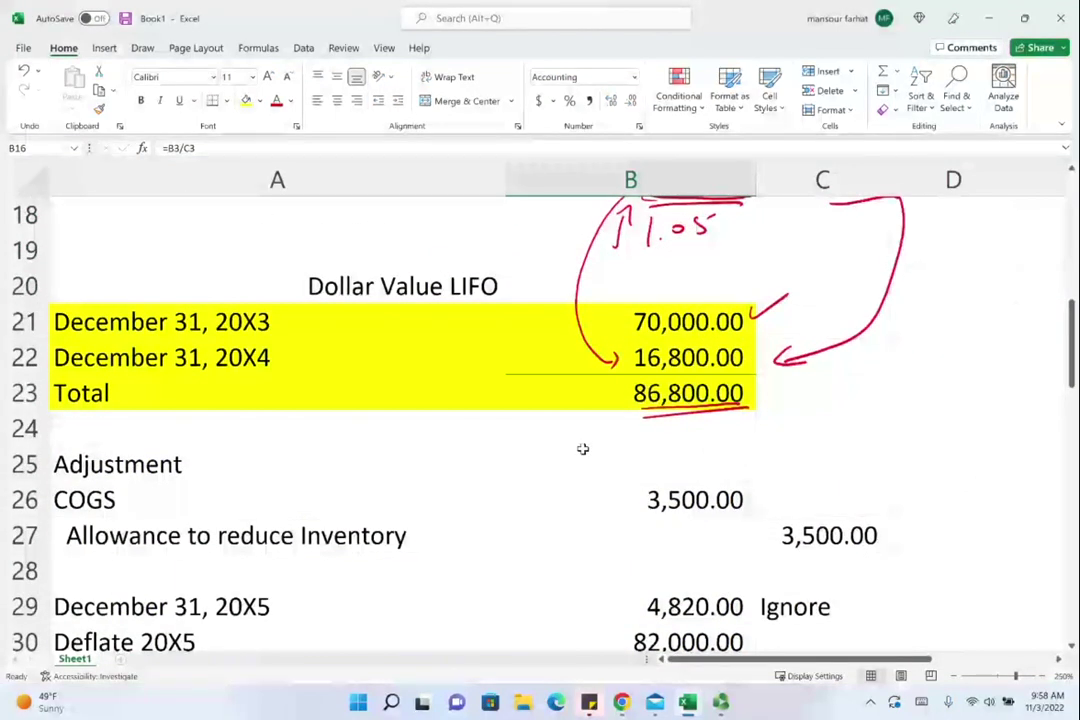
{"action": "scroll", "coordinate": [582, 449], "scroll_direction": "up", "scroll_amount": 1}
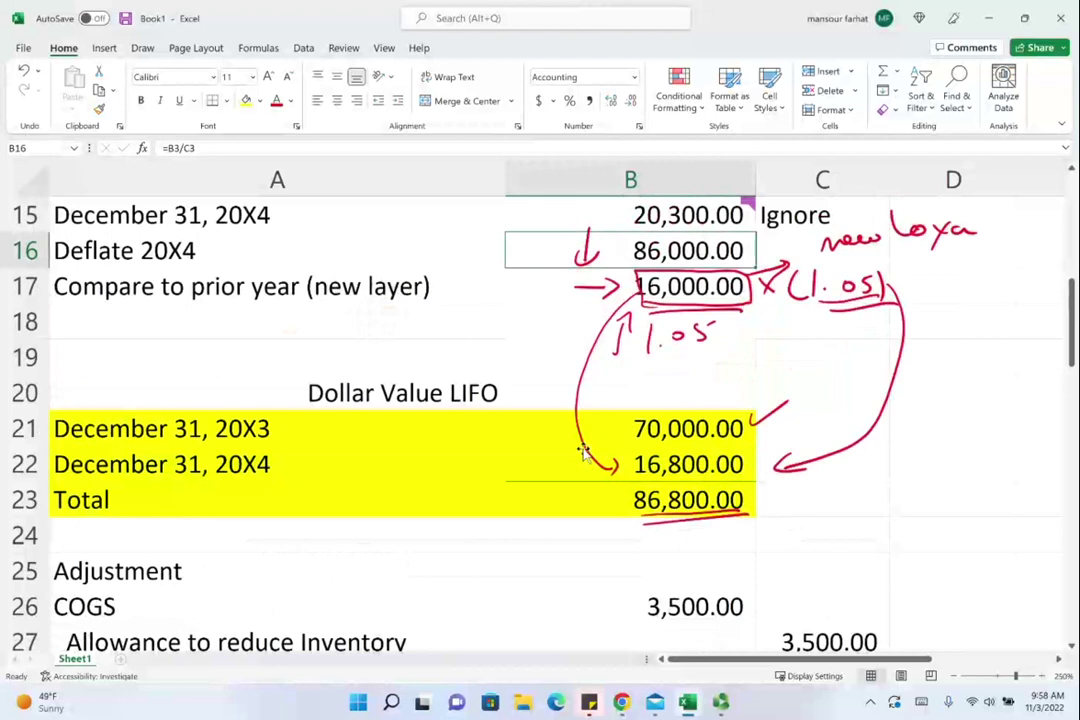
{"action": "double_click", "coordinate": [711, 607]}
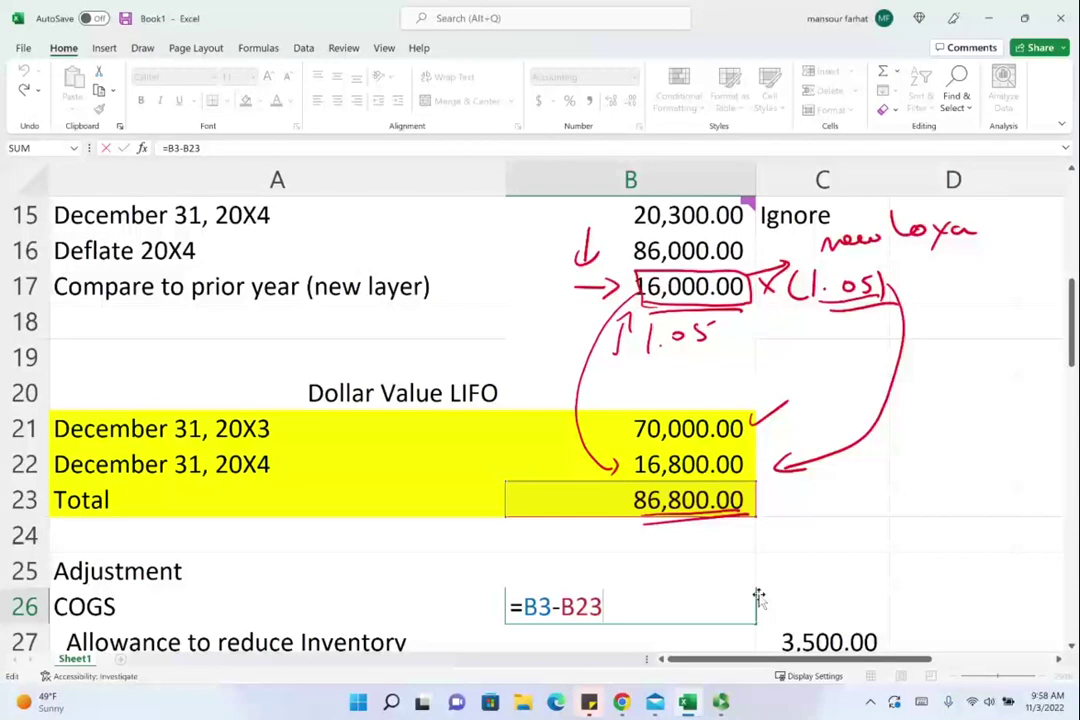
{"action": "key", "text": "ctrl+Return"}
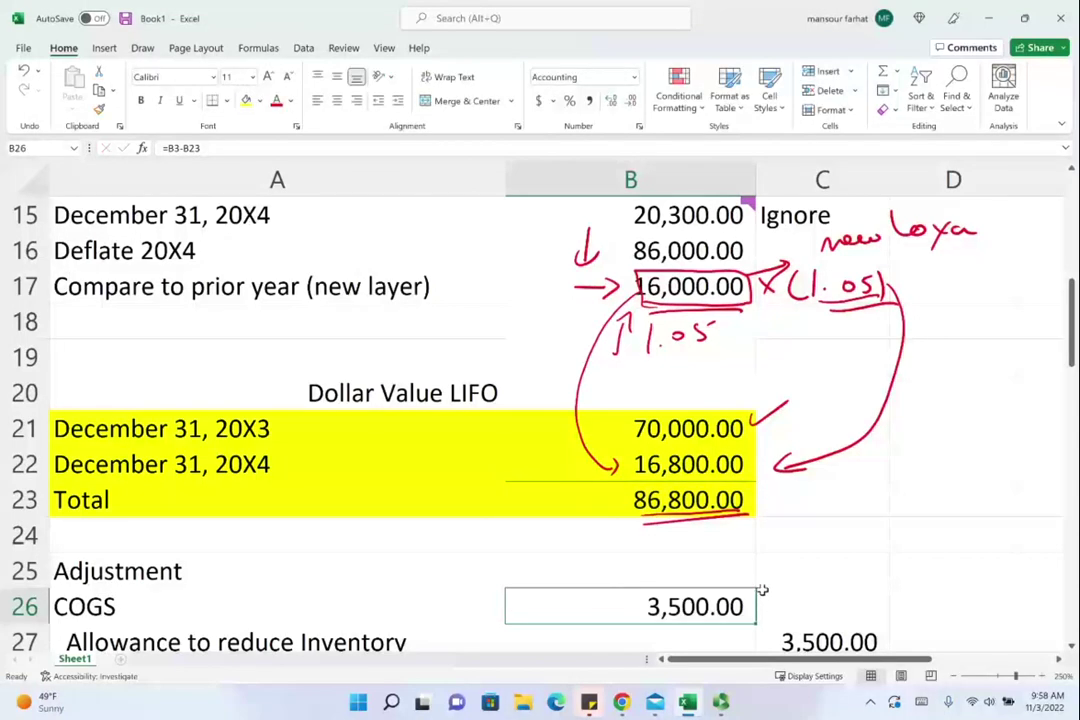
Circle the 86,800.00 Dollar Value LIFO total twice and compare it with the 20X4 ending inventory at year-end pricing
{"action": "mouse_move", "coordinate": [700, 486]}
{"action": "left_mouse_down"}
{"action": "mouse_move", "coordinate": [770, 495]}
{"action": "mouse_move", "coordinate": [740, 532]}
{"action": "mouse_move", "coordinate": [622, 505]}
{"action": "mouse_move", "coordinate": [660, 486]}
{"action": "left_mouse_up"}
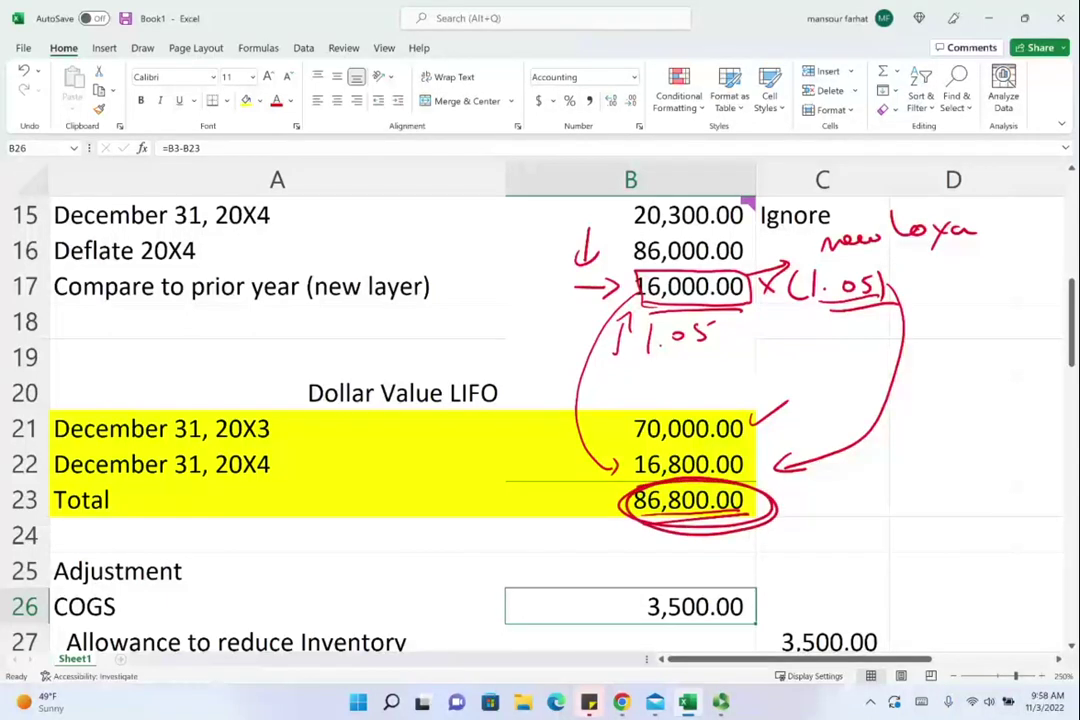
{"action": "scroll", "coordinate": [540, 420], "scroll_direction": "up", "scroll_amount": 3}
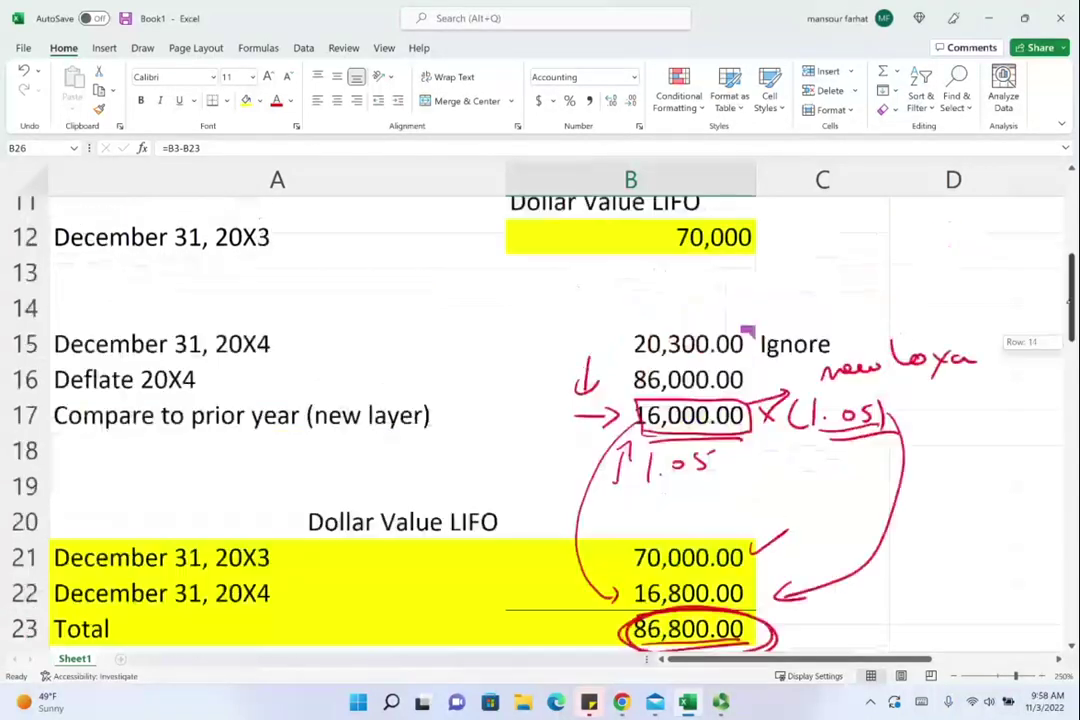
{"action": "scroll", "coordinate": [540, 420], "scroll_direction": "up", "scroll_amount": 2}
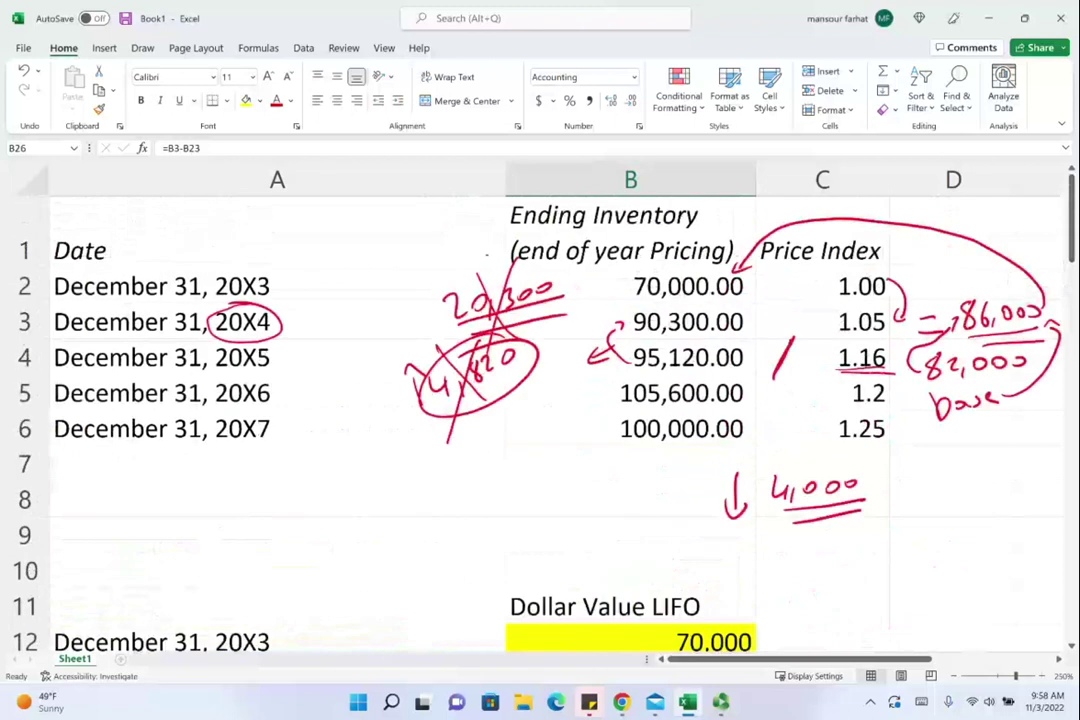
{"action": "mouse_move", "coordinate": [760, 318]}
{"action": "left_mouse_down"}
{"action": "mouse_move", "coordinate": [640, 336]}
{"action": "mouse_move", "coordinate": [750, 308]}
{"action": "left_mouse_up"}
{"action": "left_click_drag", "start_coordinate": [1070, 222], "coordinate": [1070, 302]}
{"action": "left_click_drag", "start_coordinate": [1075, 352], "coordinate": [1074, 345]}
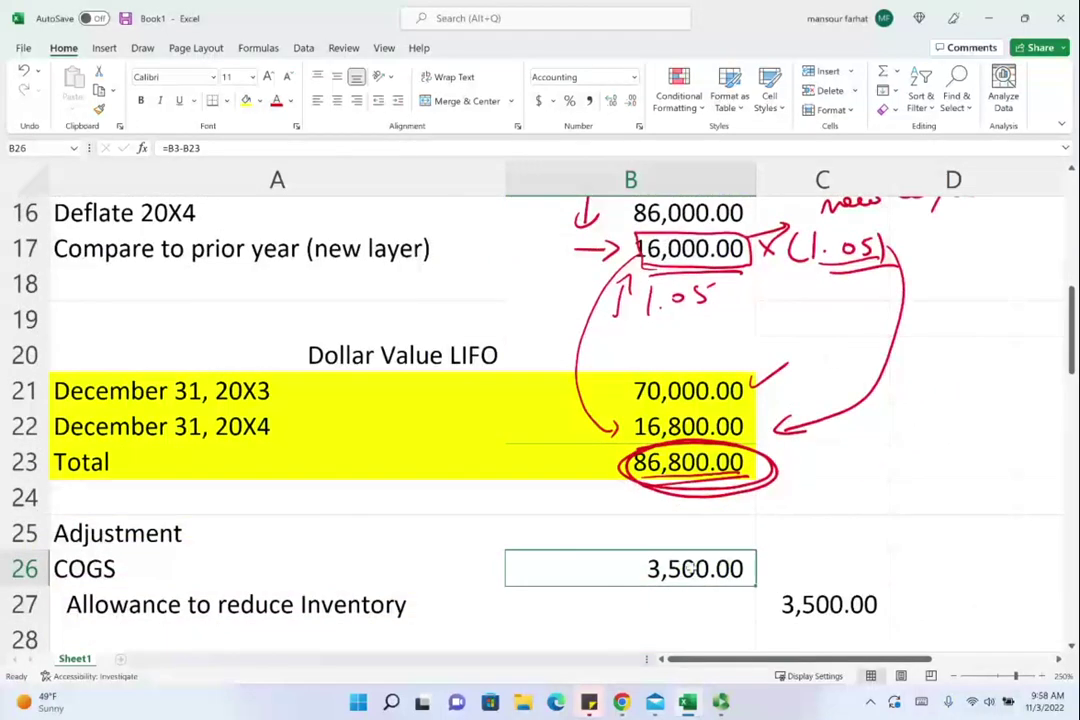
Review the COGS and Allowance to reduce Inventory entry cells and draw a bracket beside the two adjustment rows
{"action": "left_click", "coordinate": [134, 578]}
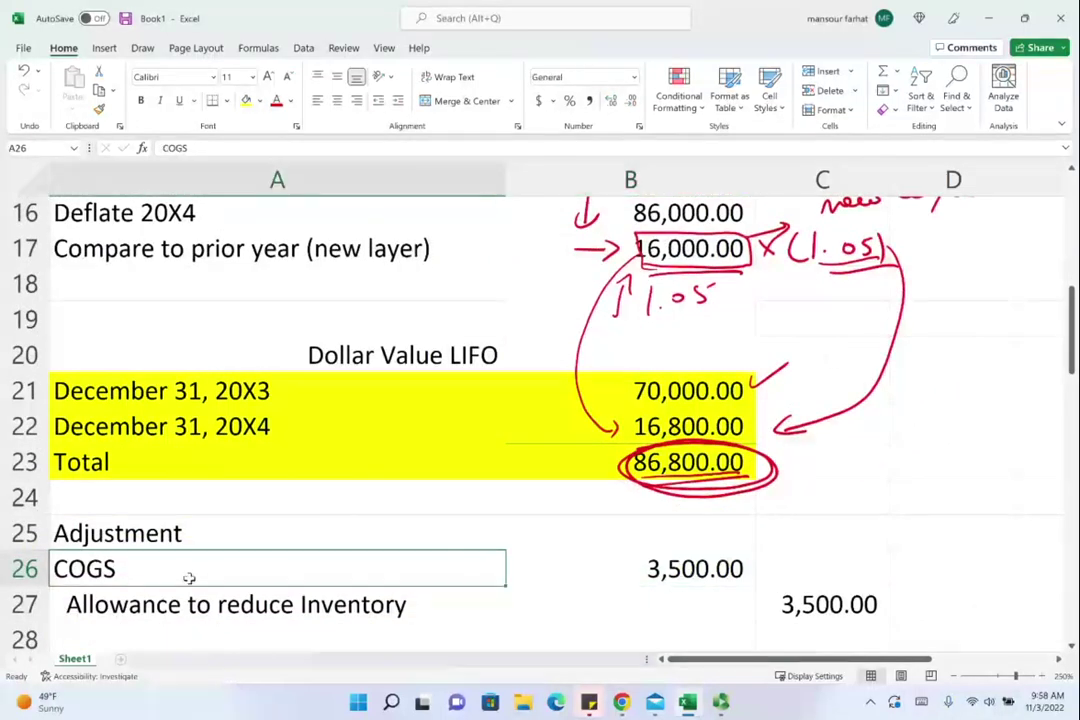
{"action": "left_click", "coordinate": [212, 605]}
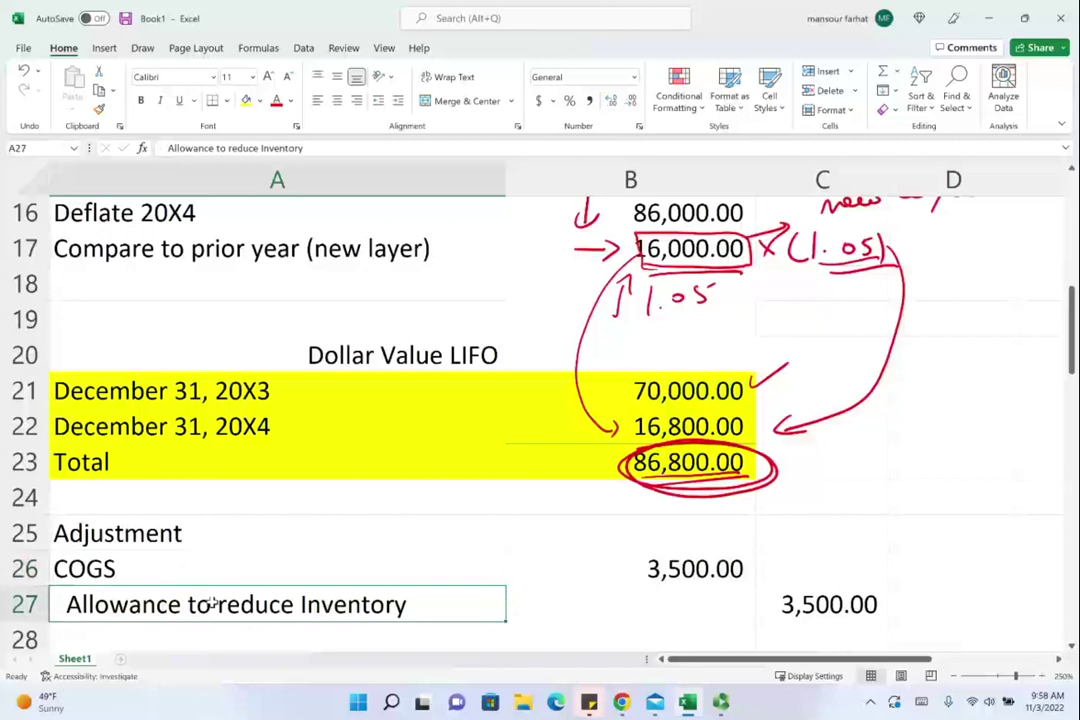
{"action": "double_click", "coordinate": [212, 605]}
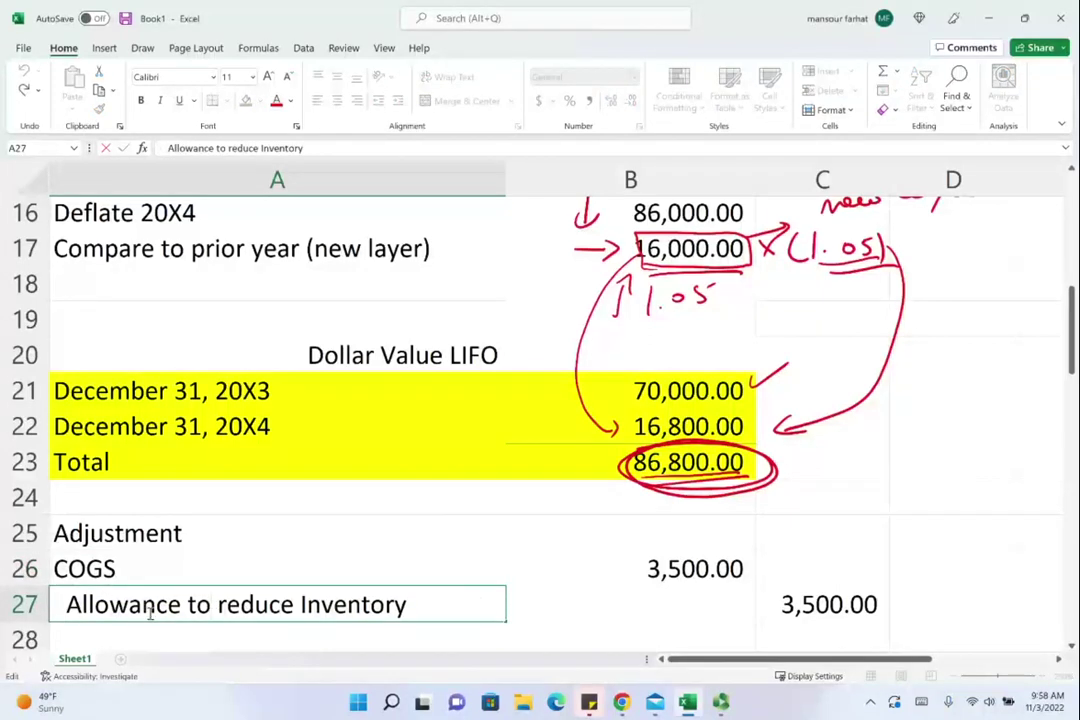
{"action": "double_click", "coordinate": [829, 605]}
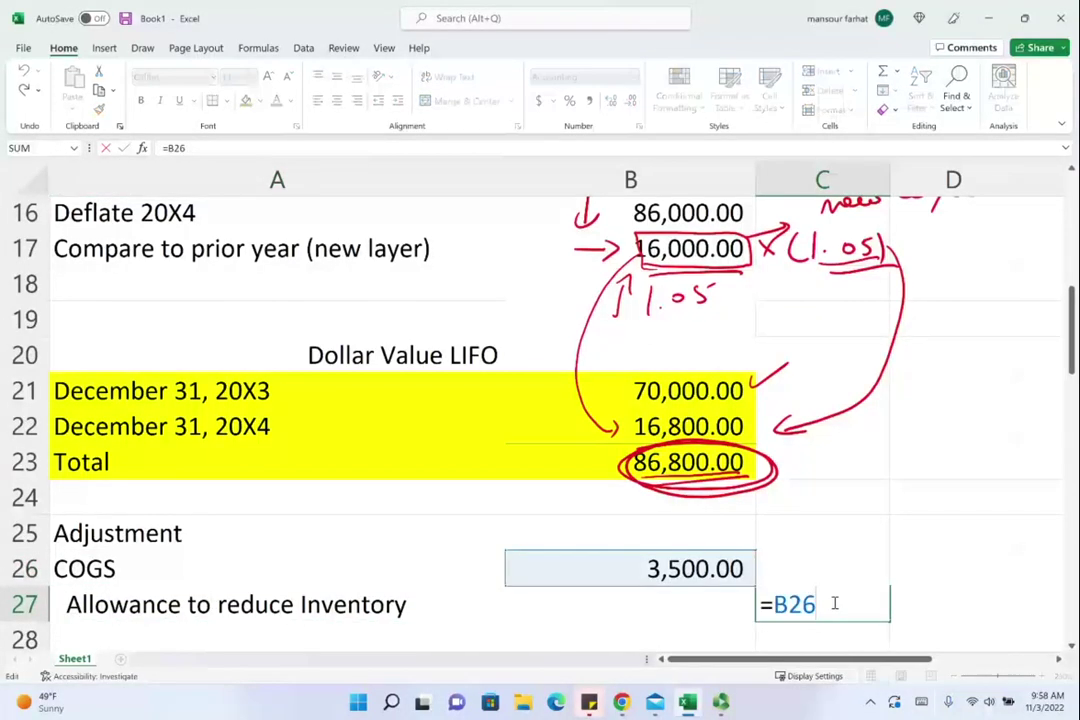
{"action": "key", "text": "Escape"}
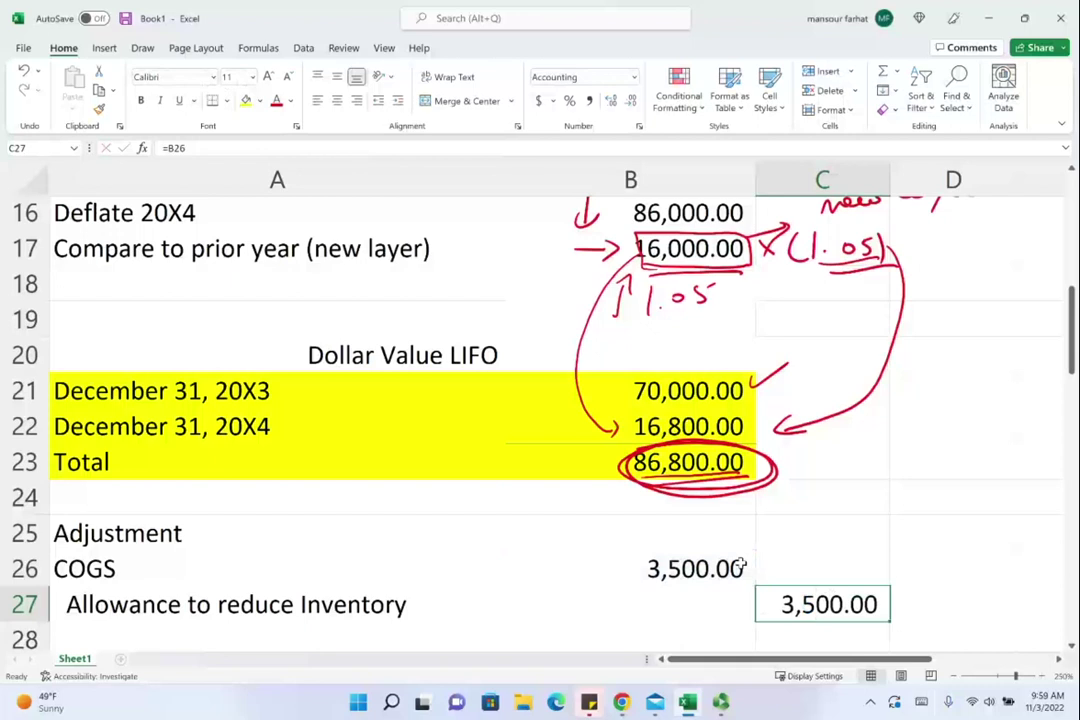
{"action": "left_click_drag", "start_coordinate": [897, 550], "coordinate": [905, 628]}
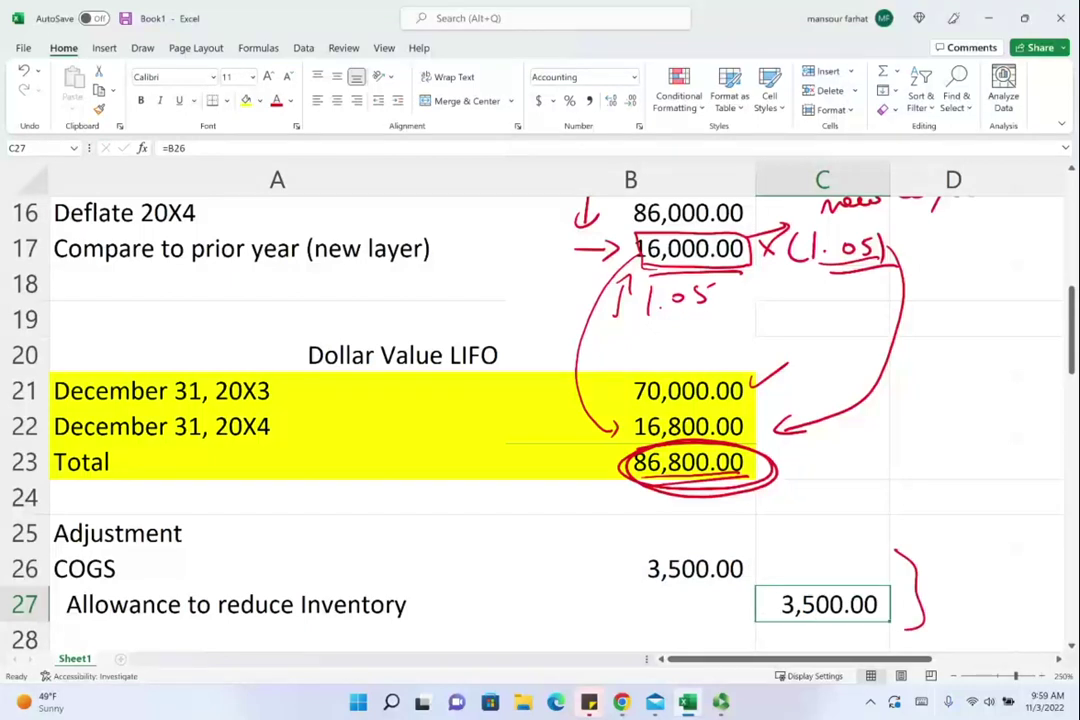
Remove the bracket beside the adjustment entry, box the deflated 20X5 amount of 82,000.00 and circle the deflated 20X4 amount of 86,000.00
{"action": "key", "text": "ctrl+z"}
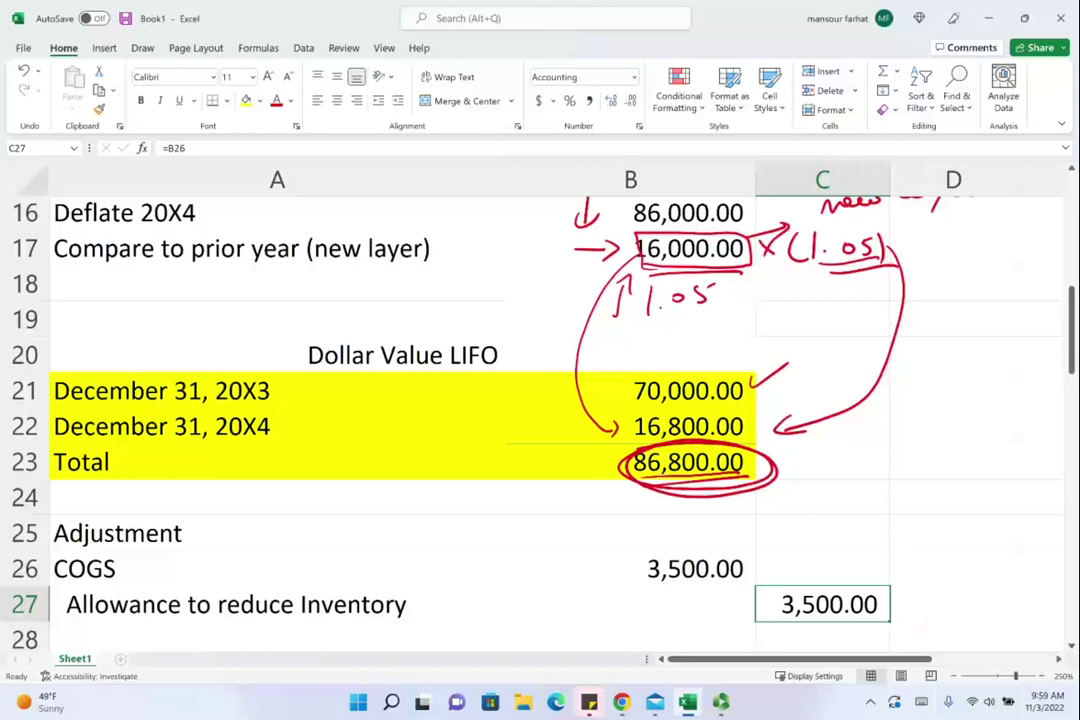
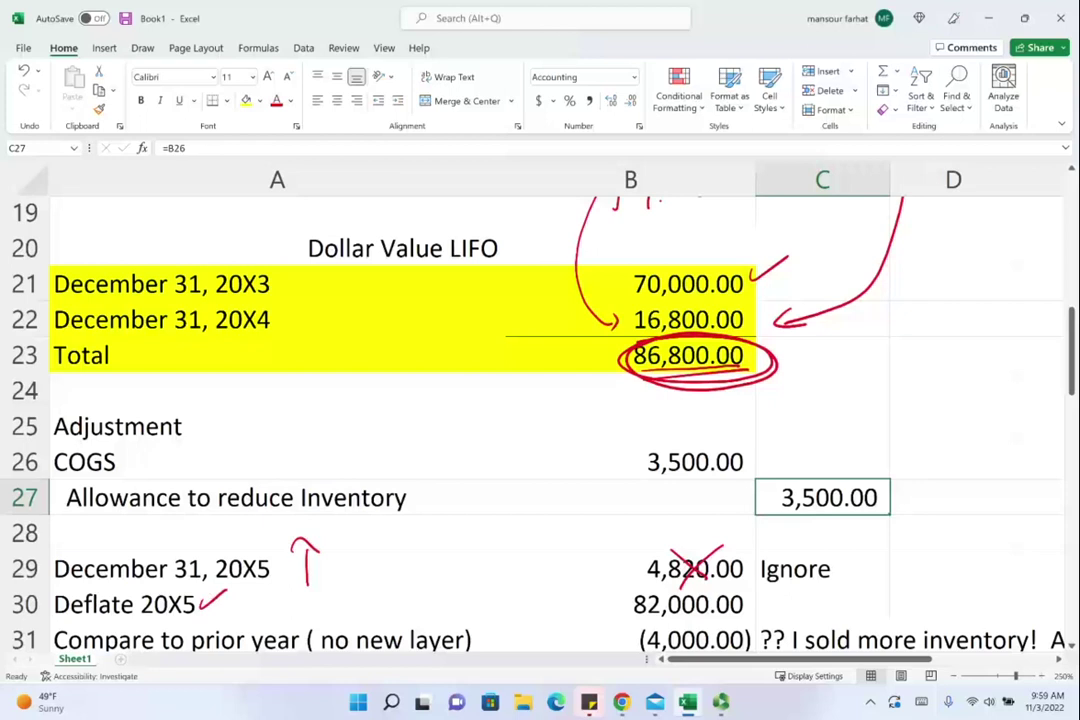
{"action": "mouse_move", "coordinate": [622, 592]}
{"action": "left_mouse_down"}
{"action": "mouse_move", "coordinate": [632, 617]}
{"action": "mouse_move", "coordinate": [628, 591]}
{"action": "left_mouse_up"}
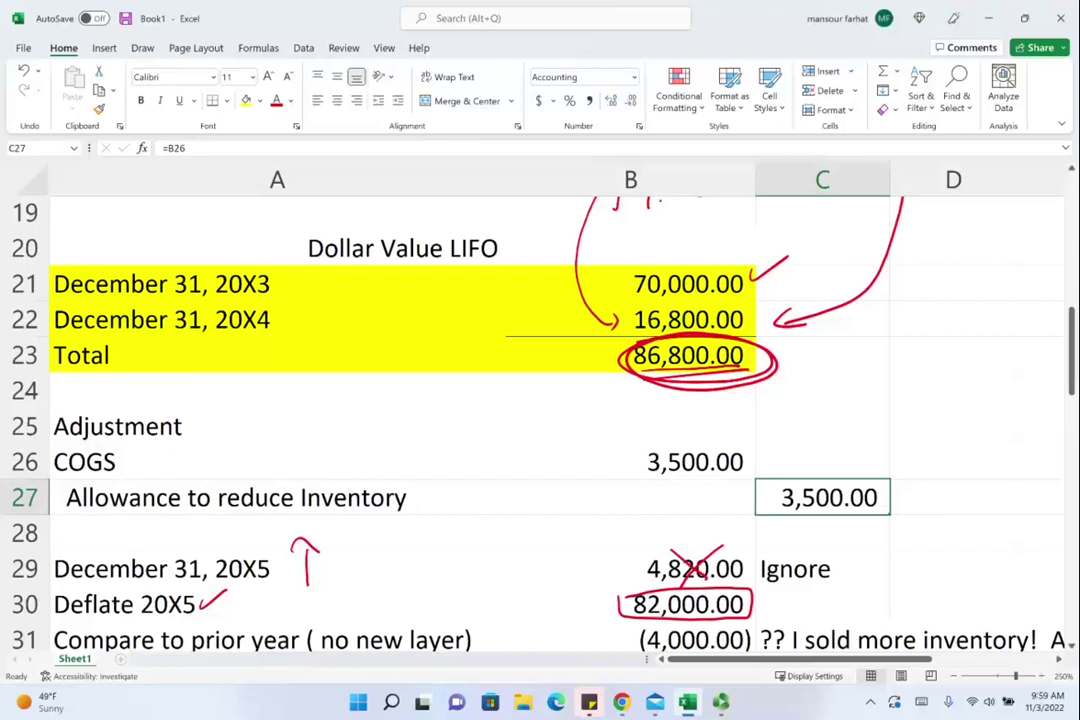
{"action": "scroll", "coordinate": [540, 420], "scroll_direction": "up", "scroll_amount": 3}
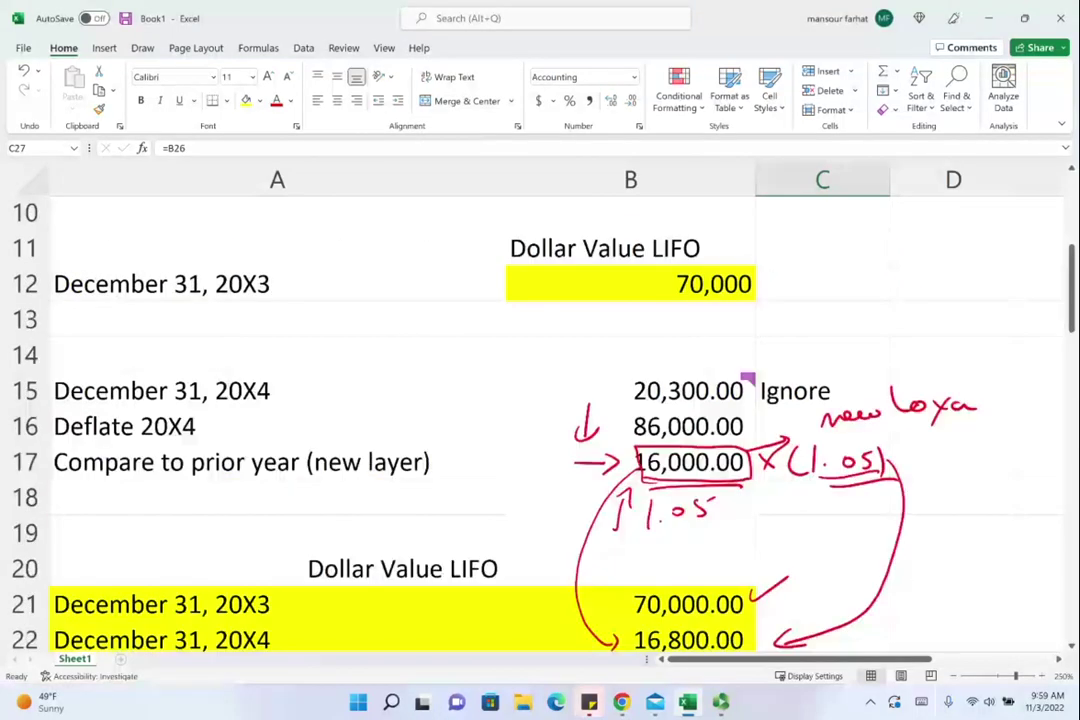
{"action": "mouse_move", "coordinate": [705, 410]}
{"action": "left_mouse_down"}
{"action": "mouse_move", "coordinate": [690, 441]}
{"action": "mouse_move", "coordinate": [700, 409]}
{"action": "left_mouse_up"}
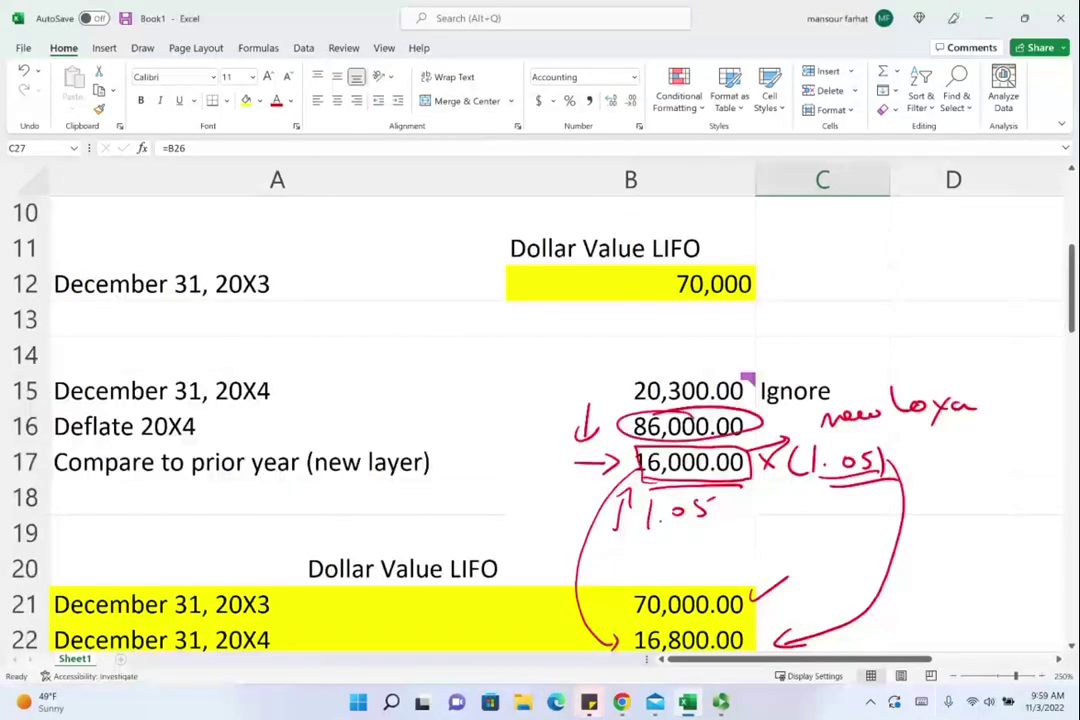
Clear the old markings around the 20X4 new layer and circle its 16,000.00 amount
{"action": "scroll", "coordinate": [540, 420], "scroll_direction": "down", "scroll_amount": 3}
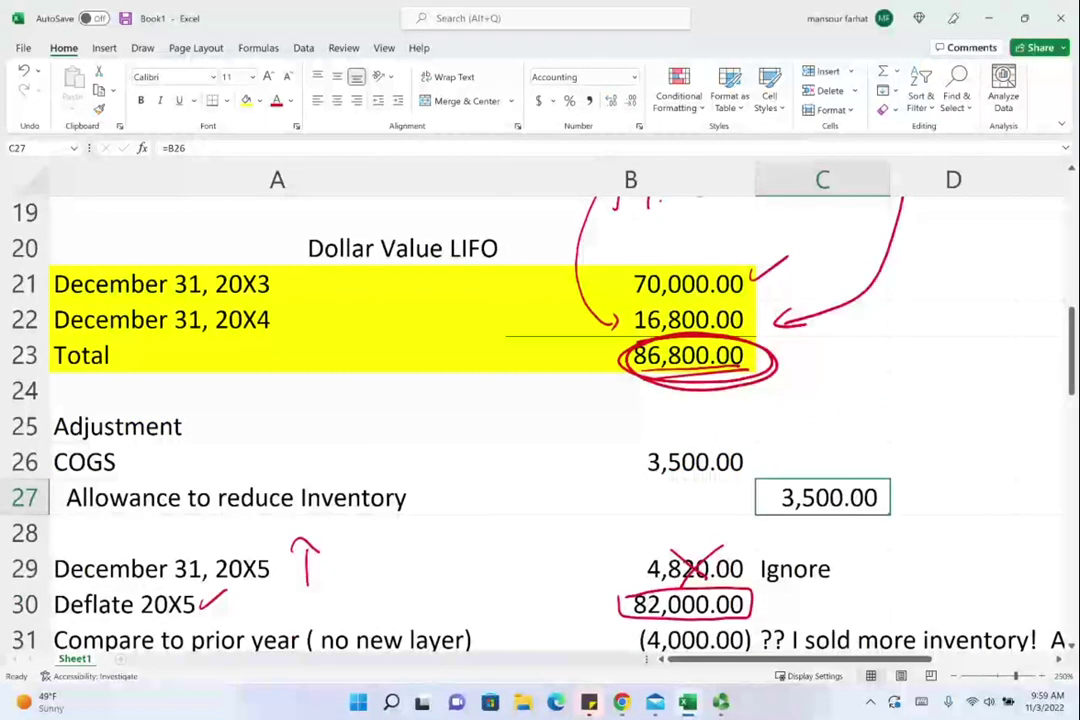
{"action": "scroll", "coordinate": [743, 515], "scroll_direction": "down", "scroll_amount": 1}
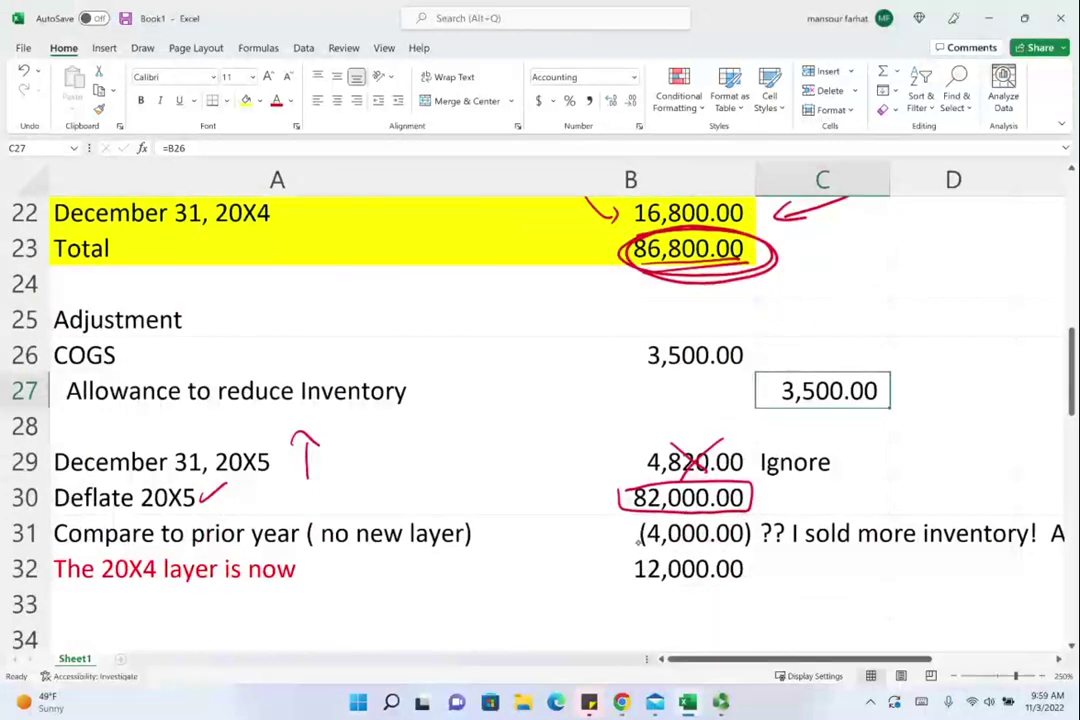
{"action": "scroll", "coordinate": [540, 400], "scroll_direction": "up", "scroll_amount": 3}
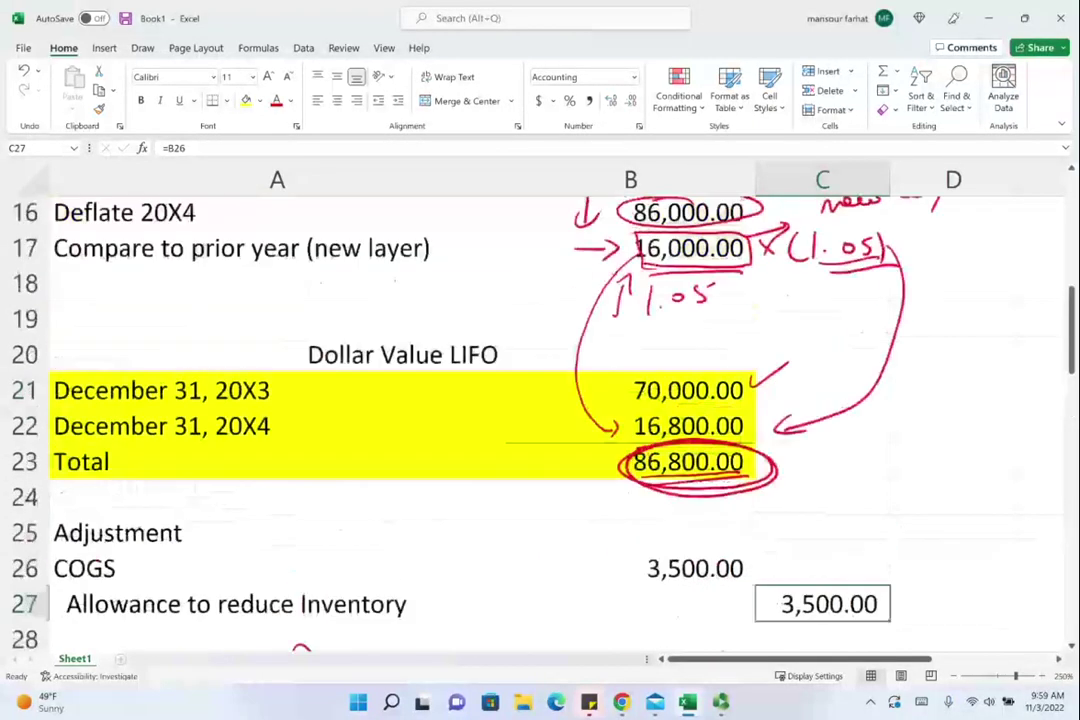
{"action": "mouse_move", "coordinate": [555, 298]}
{"action": "left_mouse_down"}
{"action": "mouse_move", "coordinate": [620, 330]}
{"action": "mouse_move", "coordinate": [581, 383]}
{"action": "left_mouse_up"}
{"action": "left_click_drag", "start_coordinate": [745, 343], "coordinate": [760, 350]}
{"action": "left_click_drag", "start_coordinate": [645, 386], "coordinate": [652, 405]}
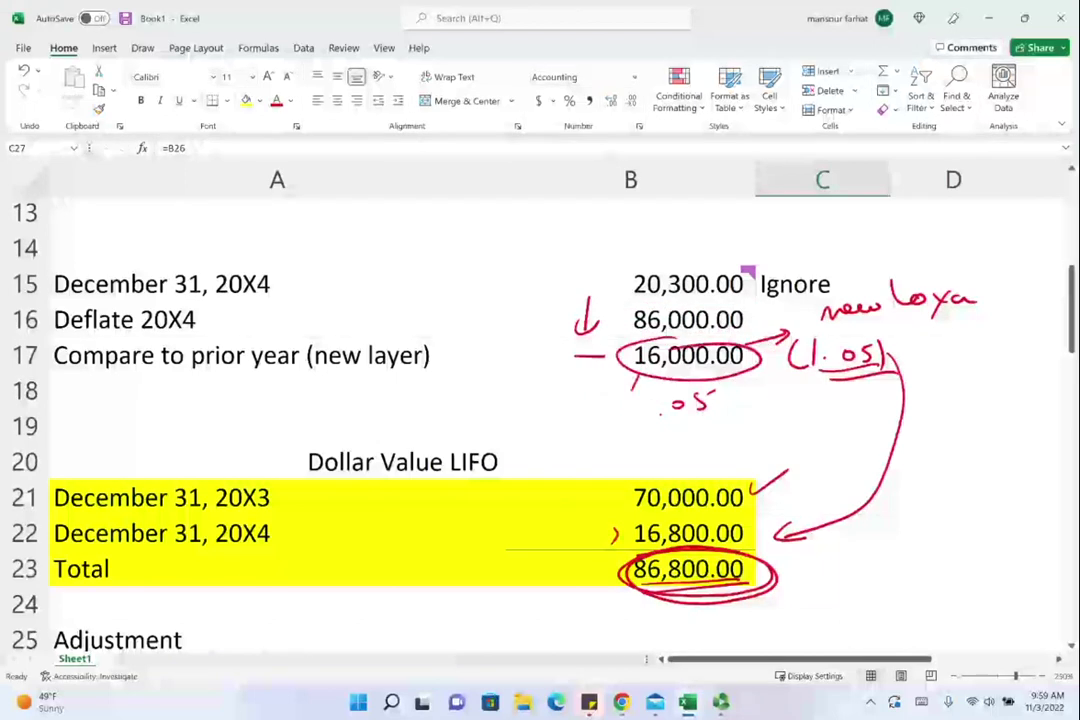
Write a downward arrow and 4,000 beneath the circled 16,000.00 layer
{"action": "left_click_drag", "start_coordinate": [565, 398], "coordinate": [567, 432]}
{"action": "left_click_drag", "start_coordinate": [558, 418], "coordinate": [611, 437]}
{"action": "left_click_drag", "start_coordinate": [622, 420], "coordinate": [640, 426]}
{"action": "left_click_drag", "start_coordinate": [650, 413], "coordinate": [654, 422]}
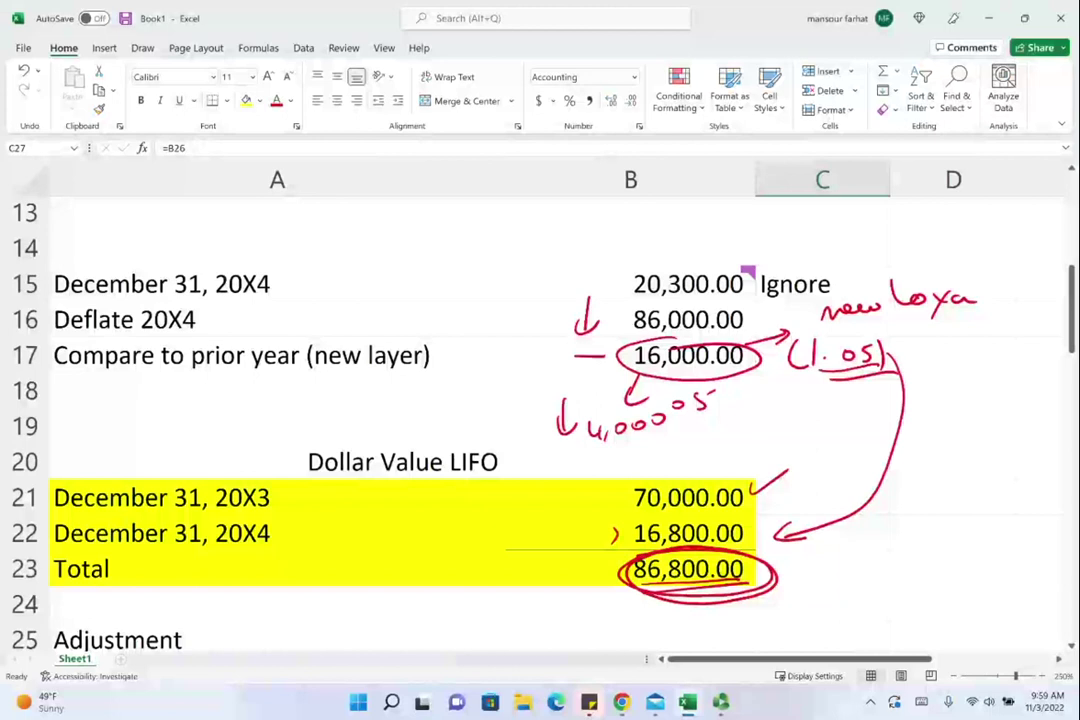
Draw a check mark beside the 70,000 base layer in the 20X5 Dollar Value LIFO table
{"action": "scroll", "coordinate": [727, 563], "scroll_direction": "down", "scroll_amount": 3}
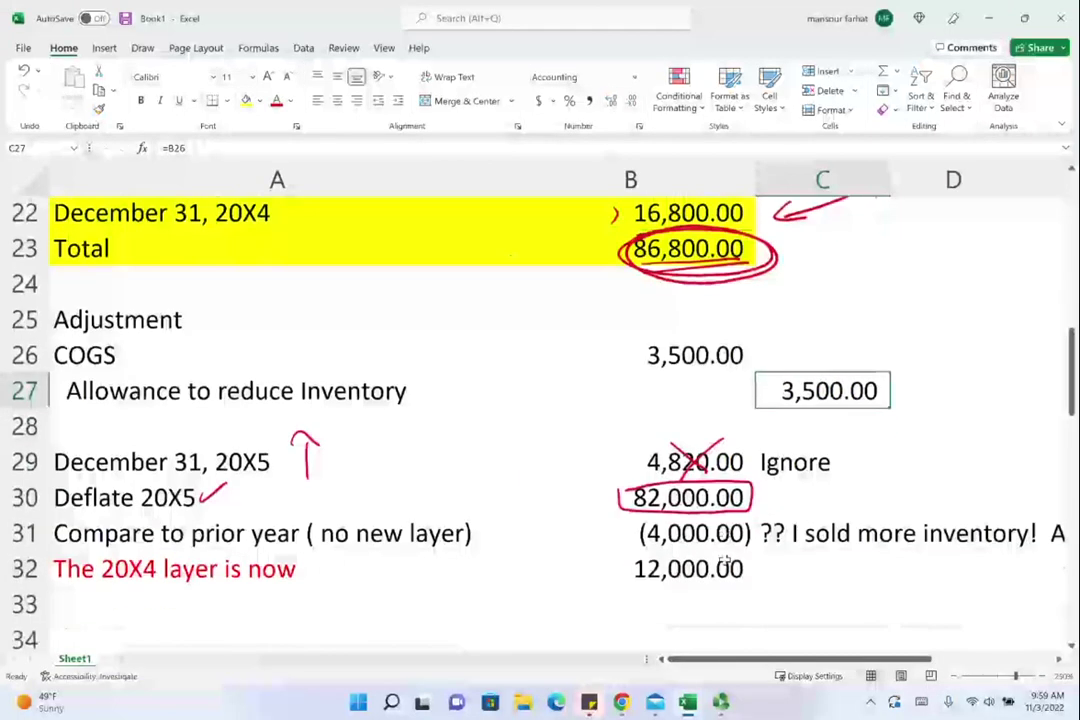
{"action": "scroll", "coordinate": [727, 563], "scroll_direction": "down", "scroll_amount": 2}
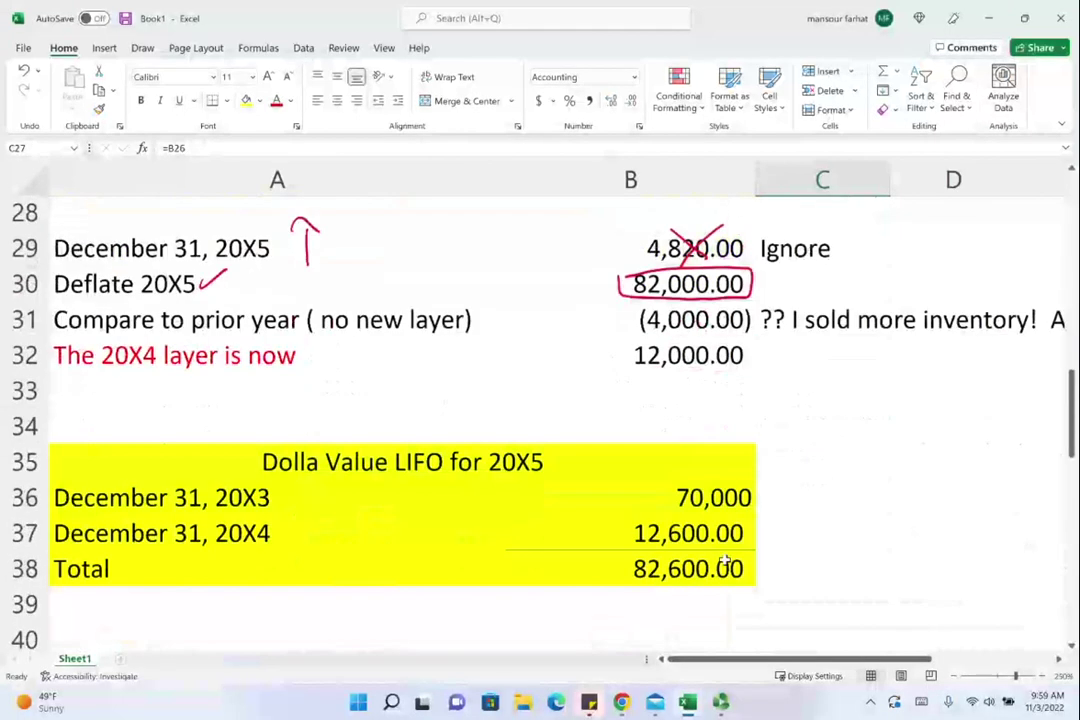
{"action": "left_click_drag", "start_coordinate": [762, 484], "coordinate": [812, 460]}
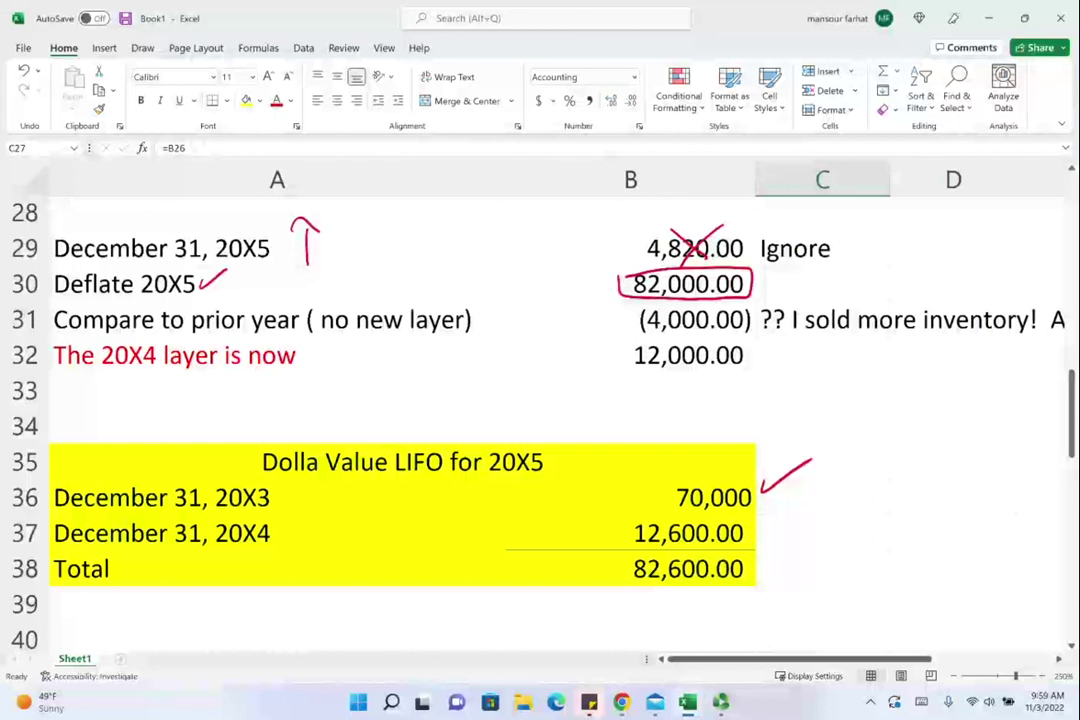
Handwrite the 20X4 layer subtraction, 16,000 minus 4,000 equals 12,000, in the blank area beside rows 32 to 35
{"action": "mouse_move", "coordinate": [824, 369]}
{"action": "left_mouse_down"}
{"action": "mouse_move", "coordinate": [829, 380]}
{"action": "mouse_move", "coordinate": [850, 358]}
{"action": "left_mouse_up"}
{"action": "mouse_move", "coordinate": [865, 351]}
{"action": "left_mouse_down"}
{"action": "mouse_move", "coordinate": [880, 366]}
{"action": "mouse_move", "coordinate": [896, 352]}
{"action": "mouse_move", "coordinate": [886, 388]}
{"action": "left_mouse_up"}
{"action": "mouse_move", "coordinate": [900, 368]}
{"action": "left_mouse_down"}
{"action": "mouse_move", "coordinate": [898, 382]}
{"action": "mouse_move", "coordinate": [954, 358]}
{"action": "left_mouse_up"}
{"action": "left_click_drag", "start_coordinate": [854, 427], "coordinate": [886, 416]}
{"action": "left_click_drag", "start_coordinate": [903, 396], "coordinate": [912, 405]}
{"action": "left_click_drag", "start_coordinate": [920, 395], "coordinate": [965, 384]}
{"action": "mouse_move", "coordinate": [898, 432]}
{"action": "left_mouse_down"}
{"action": "mouse_move", "coordinate": [980, 386]}
{"action": "mouse_move", "coordinate": [930, 448]}
{"action": "mouse_move", "coordinate": [970, 412]}
{"action": "left_mouse_up"}
{"action": "left_click_drag", "start_coordinate": [982, 406], "coordinate": [985, 408]}
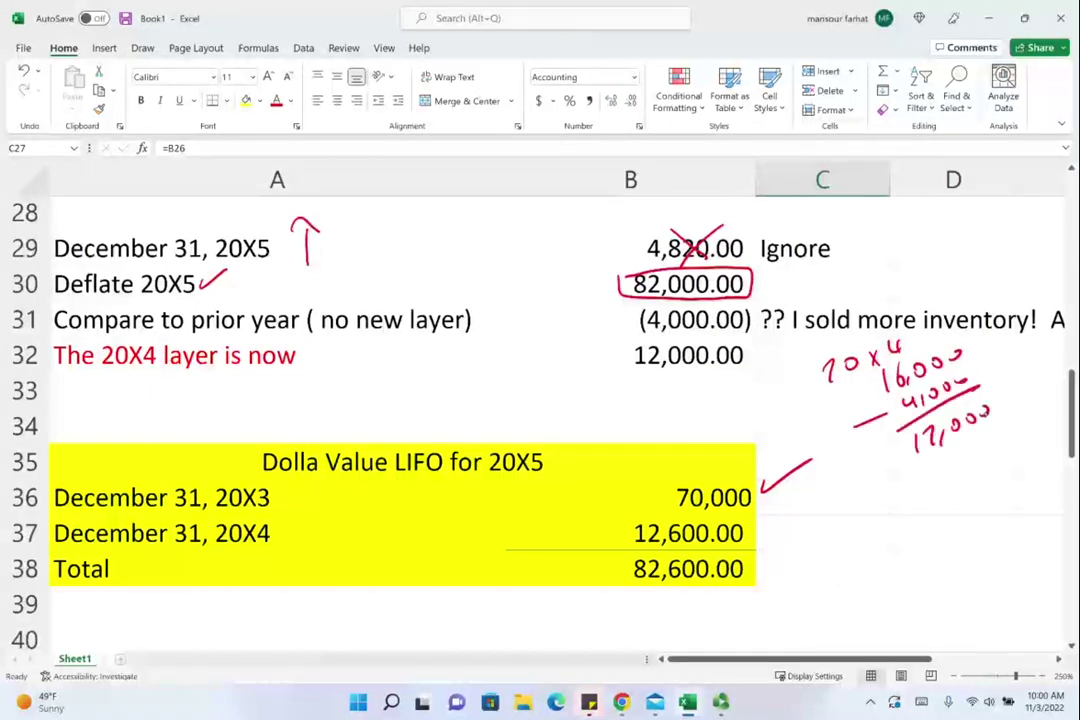
Write × 1.05 beneath the handwritten 12,000 and underline it
{"action": "mouse_move", "coordinate": [908, 473]}
{"action": "left_mouse_down"}
{"action": "mouse_move", "coordinate": [920, 493]}
{"action": "mouse_move", "coordinate": [906, 493]}
{"action": "left_mouse_up"}
{"action": "left_click_drag", "start_coordinate": [948, 458], "coordinate": [951, 480]}
{"action": "mouse_move", "coordinate": [958, 476]}
{"action": "left_mouse_down"}
{"action": "mouse_move", "coordinate": [970, 446]}
{"action": "mouse_move", "coordinate": [1012, 440]}
{"action": "left_mouse_up"}
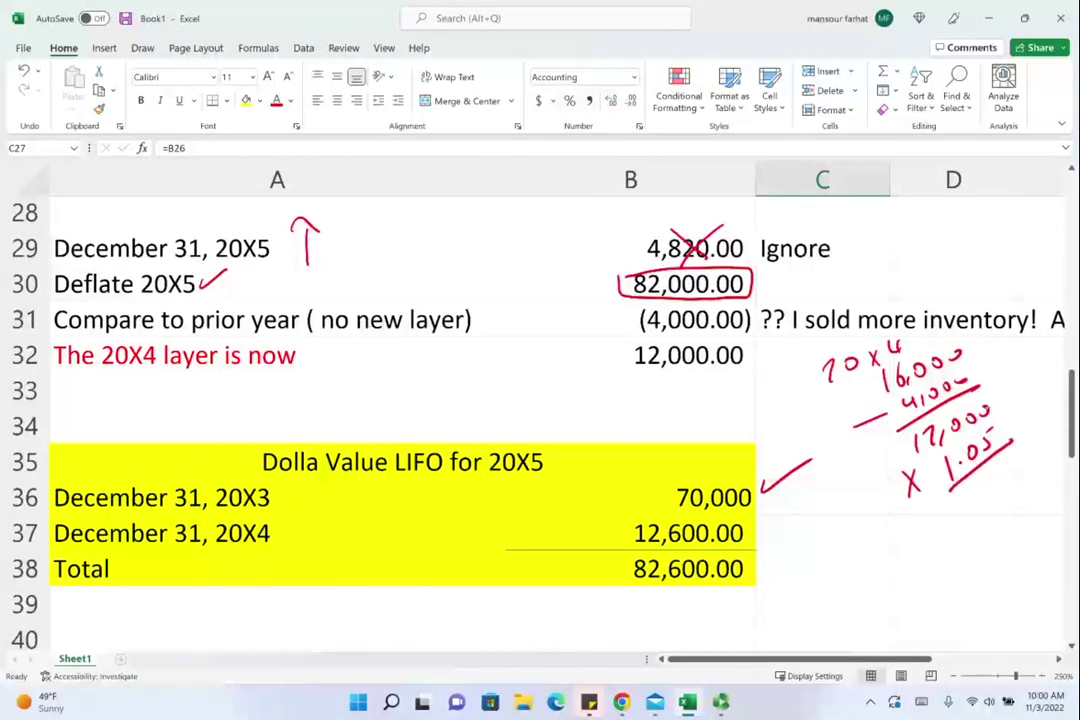
Label the handwritten 12,000 as X4 and draw a curved arrow from 1.05 to the 12,600.00 layer
{"action": "left_click_drag", "start_coordinate": [1004, 368], "coordinate": [1014, 381]}
{"action": "mouse_move", "coordinate": [1014, 367]}
{"action": "left_mouse_down"}
{"action": "mouse_move", "coordinate": [1005, 382]}
{"action": "mouse_move", "coordinate": [1040, 370]}
{"action": "left_mouse_up"}
{"action": "left_click_drag", "start_coordinate": [1008, 390], "coordinate": [1042, 374]}
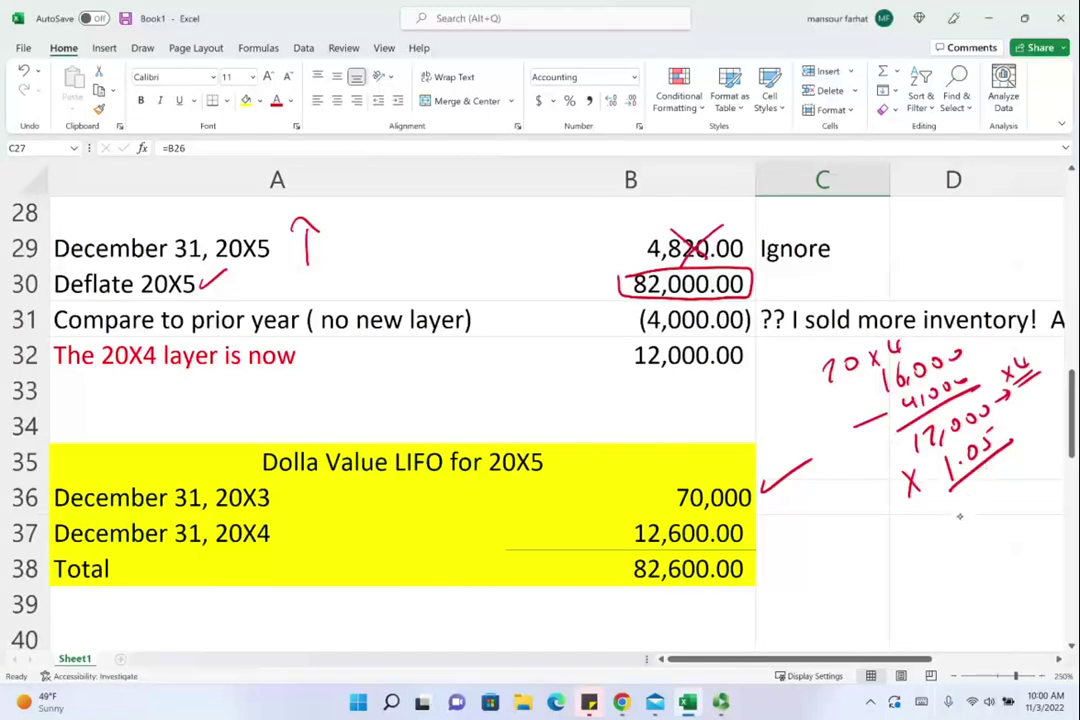
{"action": "mouse_move", "coordinate": [980, 478]}
{"action": "left_mouse_down"}
{"action": "mouse_move", "coordinate": [900, 528]}
{"action": "mouse_move", "coordinate": [795, 541]}
{"action": "mouse_move", "coordinate": [807, 538]}
{"action": "left_mouse_up"}
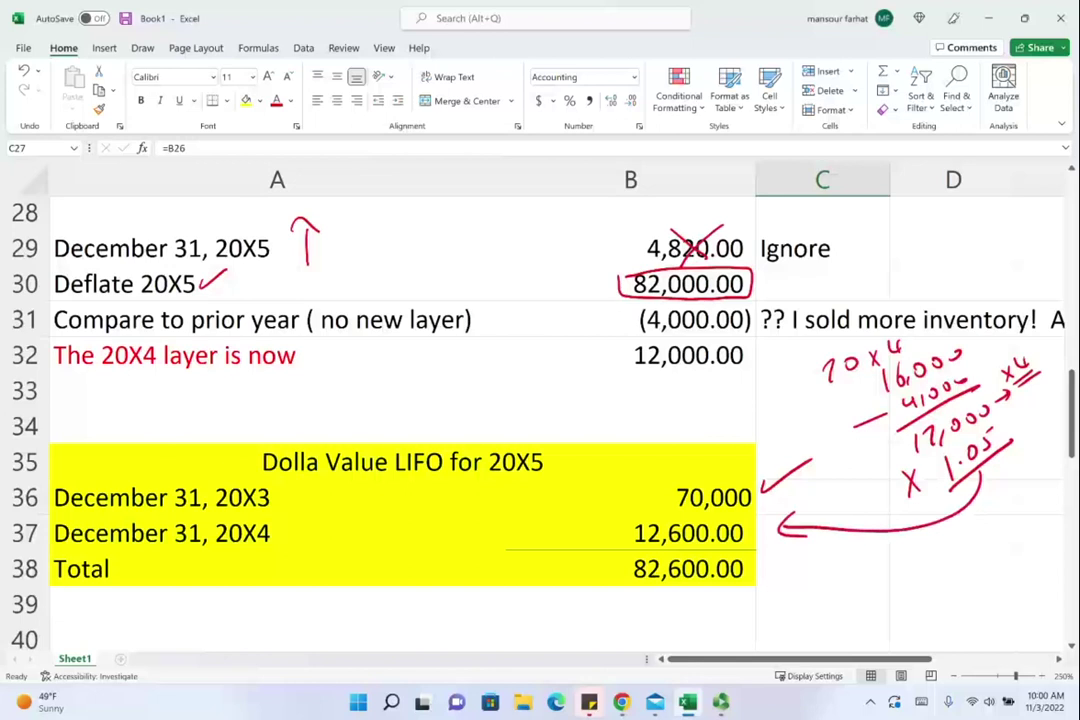
Write "No X5" beside the Total label in the 20X5 Dollar Value LIFO table and remove the note
{"action": "mouse_move", "coordinate": [194, 576]}
{"action": "left_mouse_down"}
{"action": "mouse_move", "coordinate": [212, 557]}
{"action": "mouse_move", "coordinate": [227, 562]}
{"action": "left_mouse_up"}
{"action": "mouse_move", "coordinate": [257, 556]}
{"action": "left_mouse_down"}
{"action": "mouse_move", "coordinate": [271, 574]}
{"action": "mouse_move", "coordinate": [257, 576]}
{"action": "left_mouse_up"}
{"action": "left_click_drag", "start_coordinate": [296, 545], "coordinate": [284, 566]}
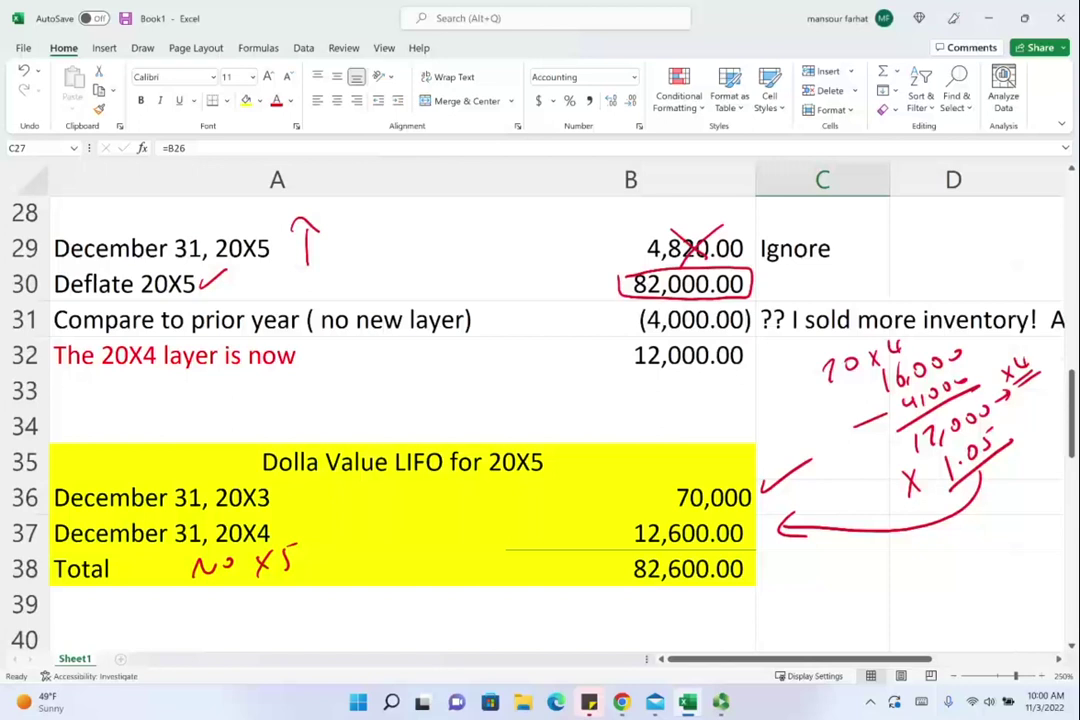
{"action": "key", "text": "ctrl+z"}
{"action": "key", "text": "ctrl+z"}
{"action": "key", "text": "ctrl+z"}
{"action": "key", "text": "ctrl+z"}
{"action": "key", "text": "ctrl+z"}
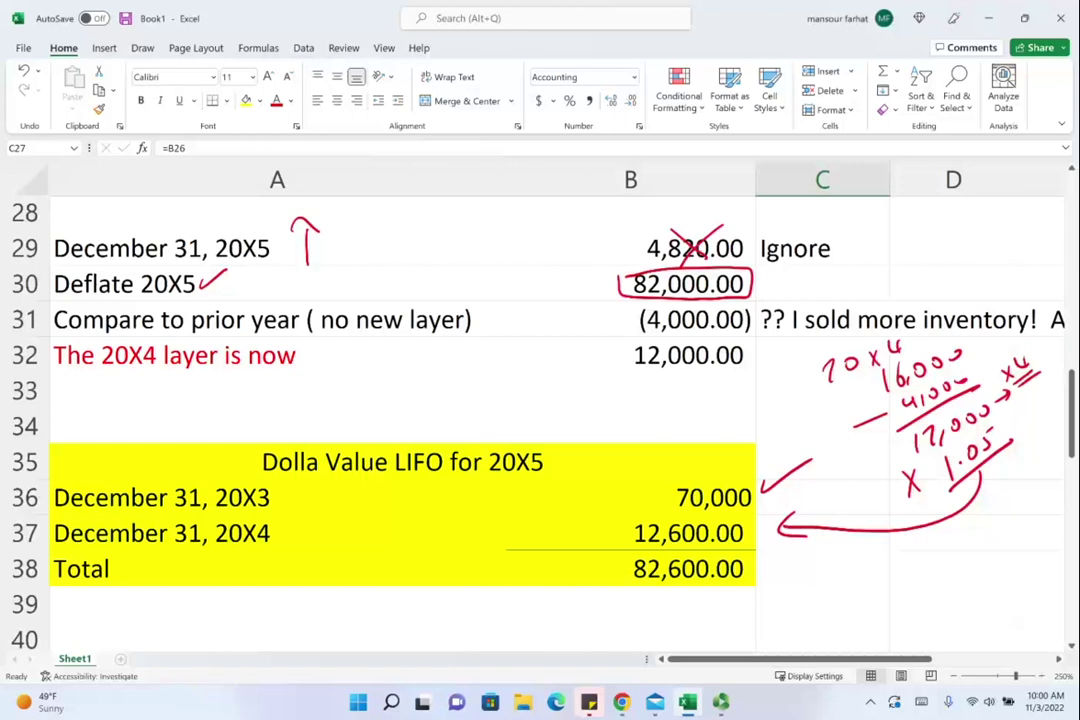
Clear the handwritten calculations, circles and arrows around the ending inventory and price index table, mainly in rows 2 to 5
{"action": "scroll", "coordinate": [513, 542], "scroll_direction": "up", "scroll_amount": 9}
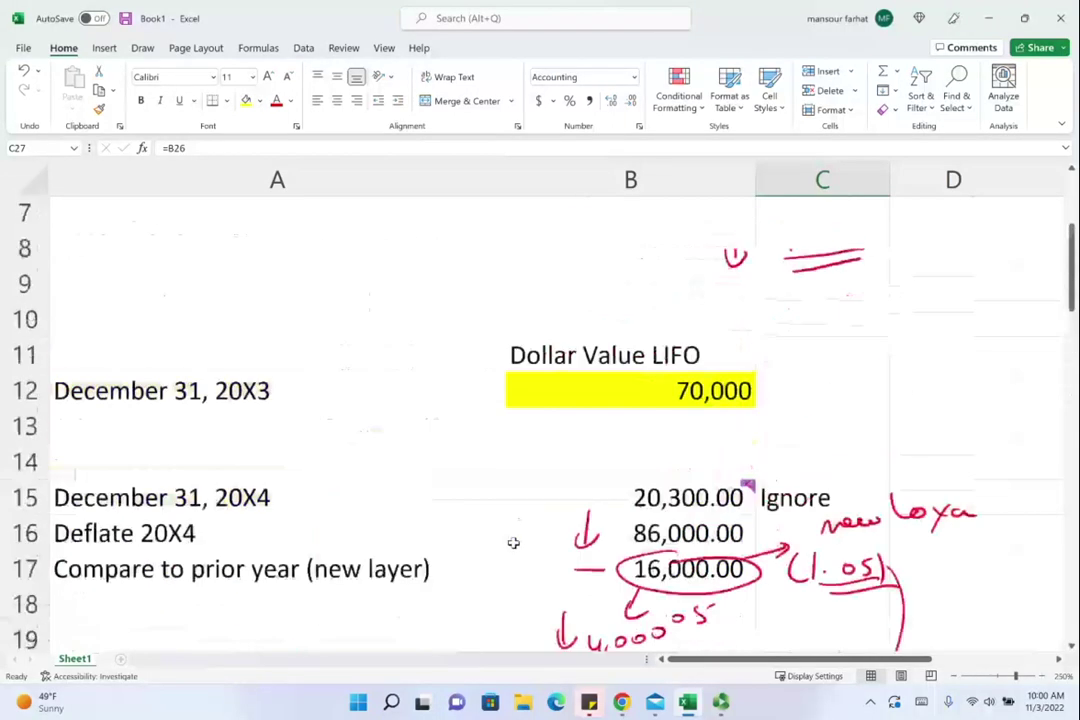
{"action": "key", "text": "ctrl+z"}
{"action": "key", "text": "ctrl+z"}
{"action": "key", "text": "ctrl+z"}
{"action": "key", "text": "ctrl+z"}
{"action": "key", "text": "ctrl+z"}
{"action": "key", "text": "ctrl+z"}
{"action": "key", "text": "ctrl+z"}
{"action": "key", "text": "ctrl+z"}
{"action": "key", "text": "ctrl+z"}
{"action": "key", "text": "ctrl+z"}
{"action": "key", "text": "ctrl+z"}
{"action": "key", "text": "ctrl+z"}
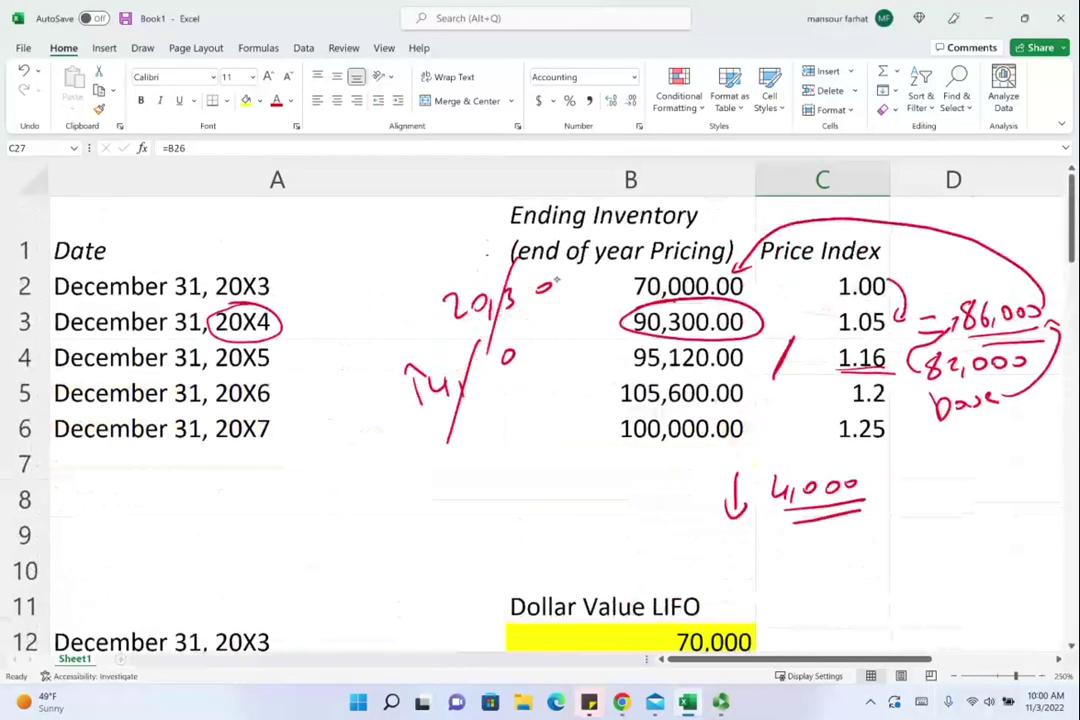
{"action": "key", "text": "ctrl+z"}
{"action": "key", "text": "ctrl+z"}
{"action": "key", "text": "ctrl+z"}
{"action": "key", "text": "ctrl+z"}
{"action": "key", "text": "ctrl+z"}
{"action": "key", "text": "ctrl+z"}
{"action": "key", "text": "ctrl+z"}
{"action": "key", "text": "ctrl+z"}
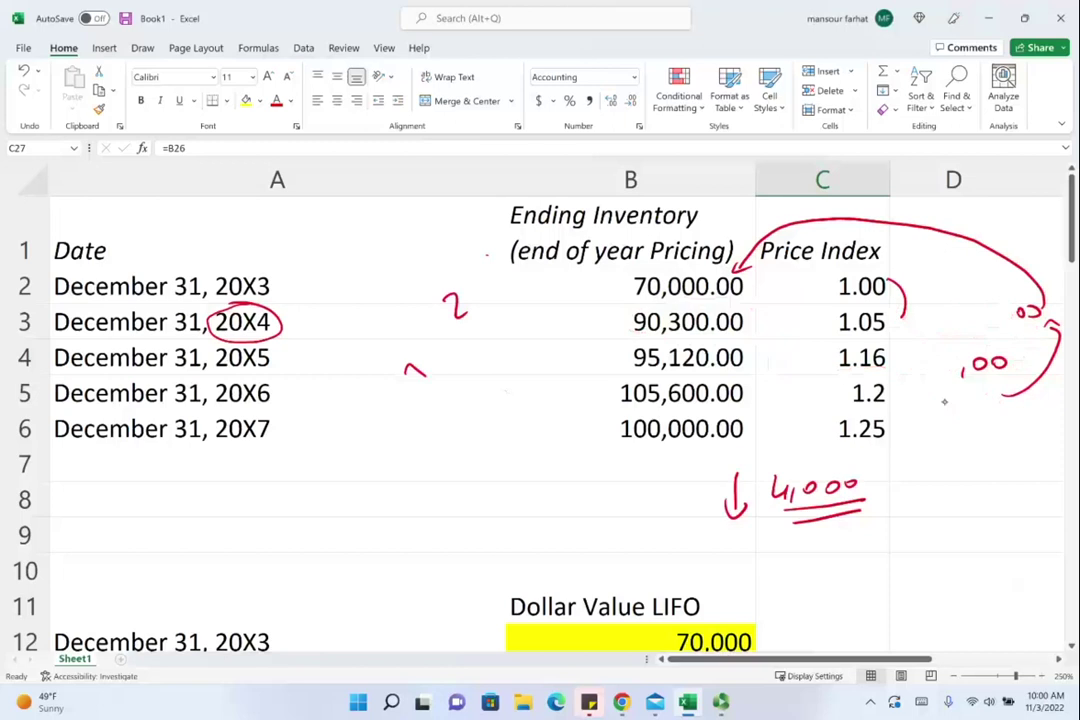
{"action": "scroll", "coordinate": [1020, 345], "scroll_direction": "down", "scroll_amount": 4}
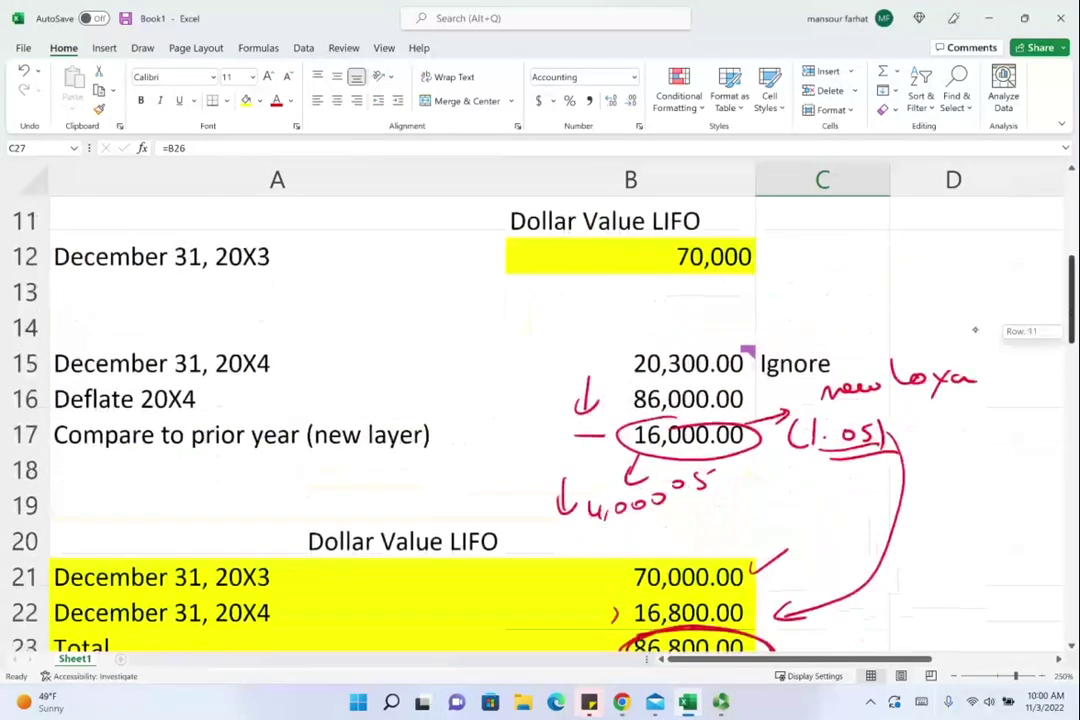
{"action": "scroll", "coordinate": [540, 410], "scroll_direction": "up", "scroll_amount": 4}
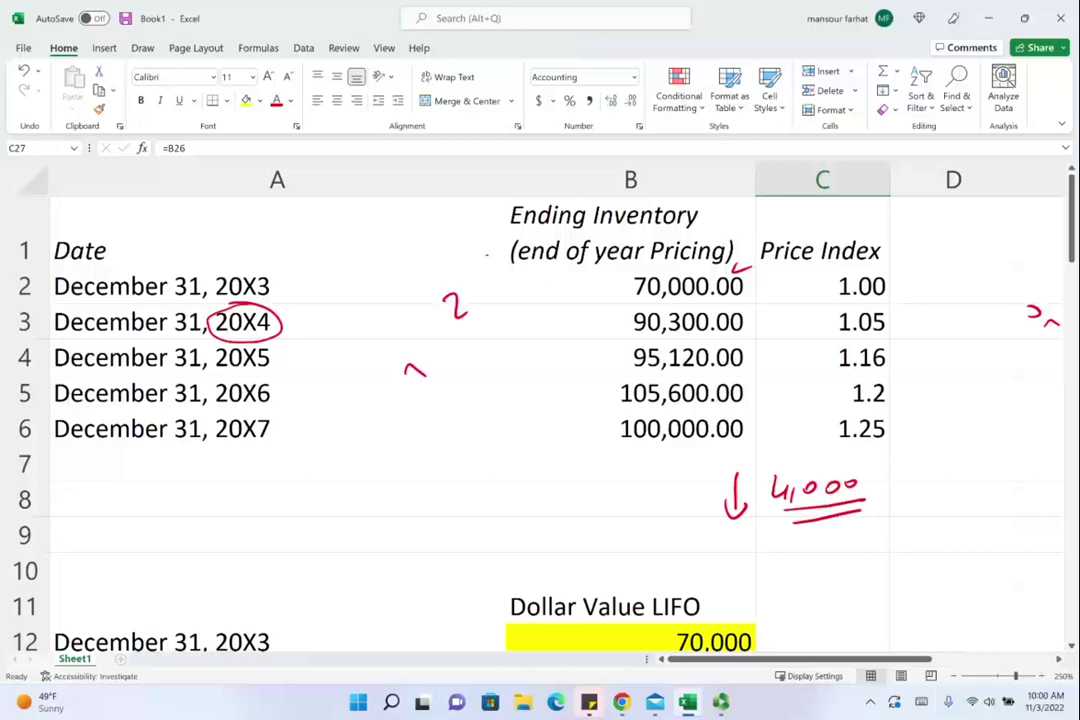
Draw a cross beside the 20X5 ending inventory row and erase it
{"action": "mouse_move", "coordinate": [620, 353]}
{"action": "left_mouse_down"}
{"action": "mouse_move", "coordinate": [582, 390]}
{"action": "mouse_move", "coordinate": [605, 398]}
{"action": "left_mouse_up"}
{"action": "left_click_drag", "start_coordinate": [490, 364], "coordinate": [524, 404]}
{"action": "left_click_drag", "start_coordinate": [524, 364], "coordinate": [490, 404]}
{"action": "left_click_drag", "start_coordinate": [605, 365], "coordinate": [590, 395]}
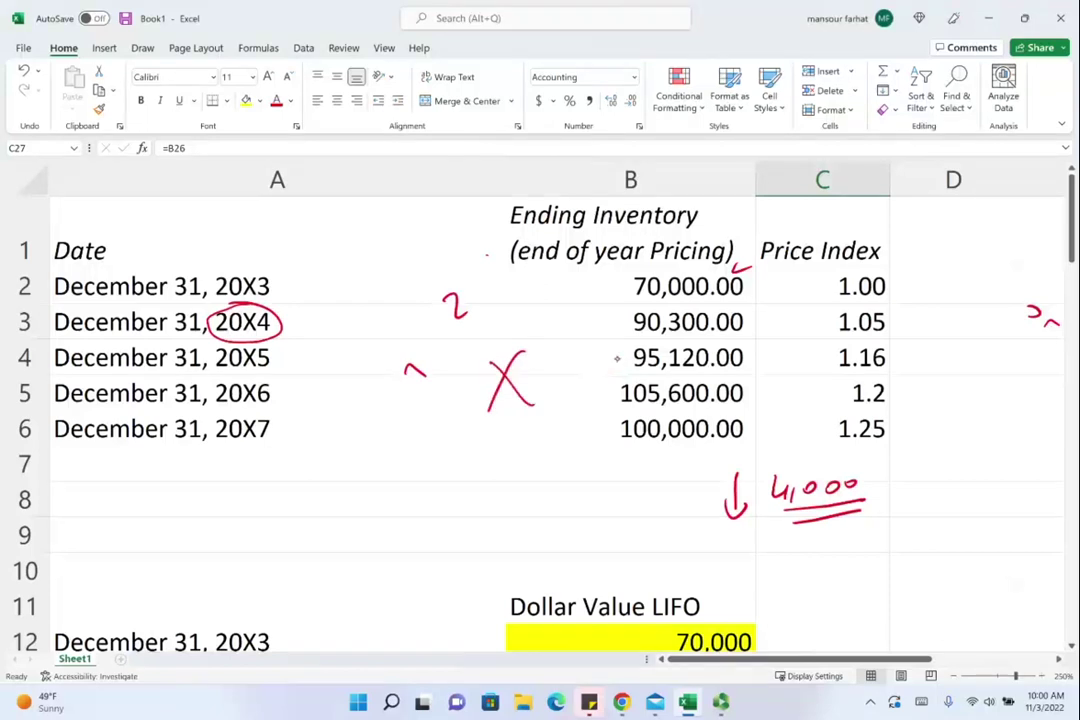
{"action": "left_click_drag", "start_coordinate": [520, 380], "coordinate": [490, 390]}
Draw a division slash between the 20X6 inventory of 105,600.00 and the 1.2 index, and write 88,000 beside them
{"action": "left_click_drag", "start_coordinate": [797, 378], "coordinate": [767, 415]}
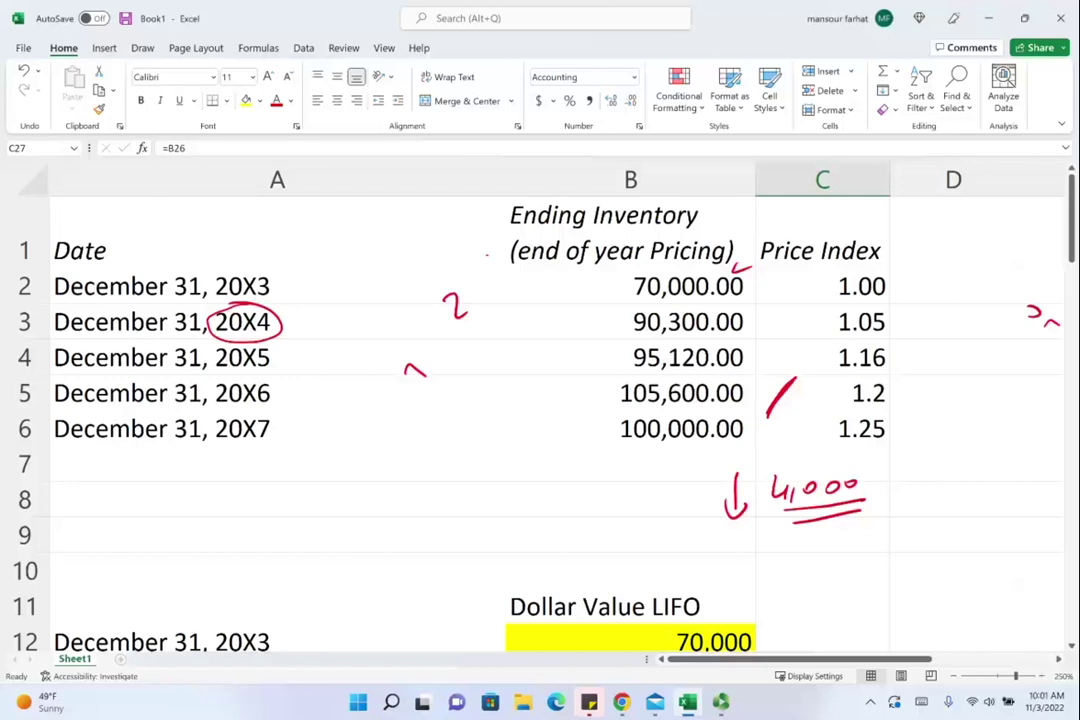
{"action": "mouse_move", "coordinate": [923, 380]}
{"action": "left_mouse_down"}
{"action": "mouse_move", "coordinate": [925, 409]}
{"action": "mouse_move", "coordinate": [1006, 388]}
{"action": "left_mouse_up"}
{"action": "left_click_drag", "start_coordinate": [1021, 385], "coordinate": [1019, 388]}
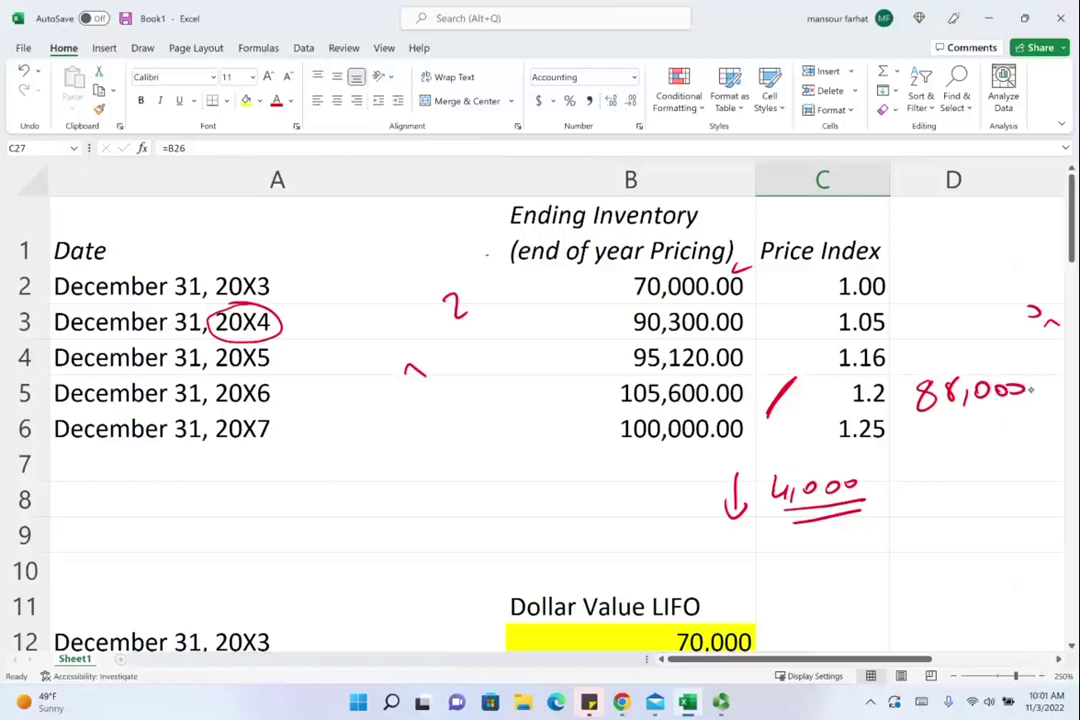
{"action": "mouse_move", "coordinate": [1041, 350]}
{"action": "left_mouse_down"}
{"action": "mouse_move", "coordinate": [1031, 389]}
{"action": "mouse_move", "coordinate": [1028, 357]}
{"action": "left_mouse_up"}
Select the Deflate 20X6 cells and the Deflate 20X5 cells to compare the two base-year amounts
{"action": "scroll", "coordinate": [339, 533], "scroll_direction": "down", "scroll_amount": 5}
{"action": "scroll", "coordinate": [339, 533], "scroll_direction": "down", "scroll_amount": 9}
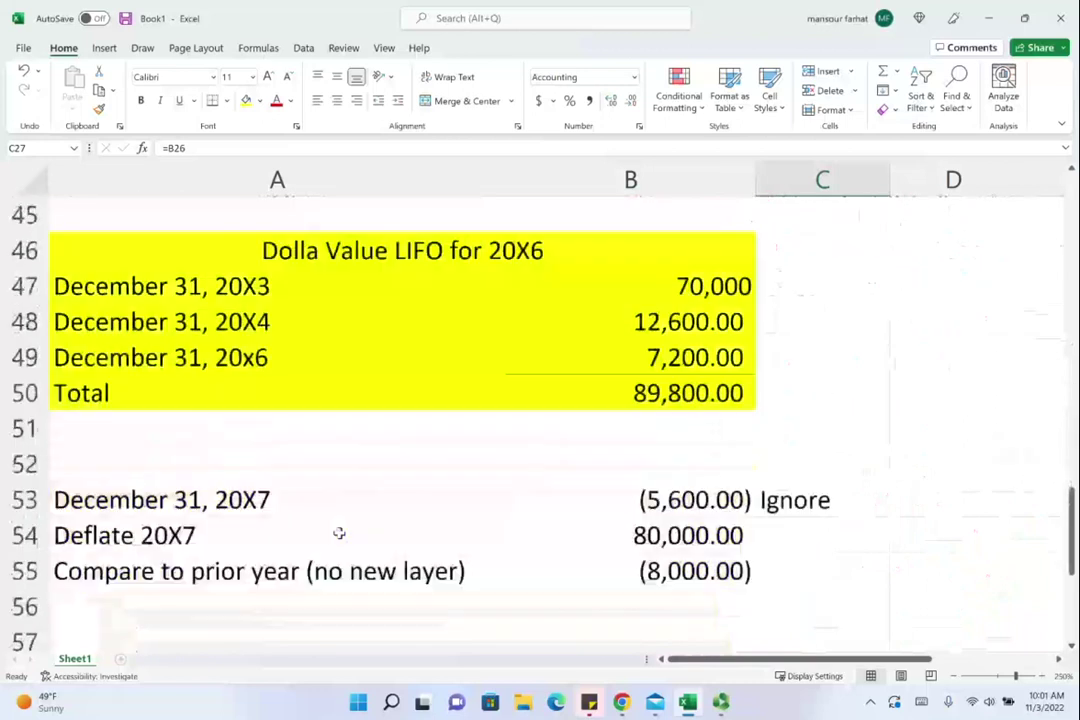
{"action": "scroll", "coordinate": [339, 533], "scroll_direction": "up", "scroll_amount": 4}
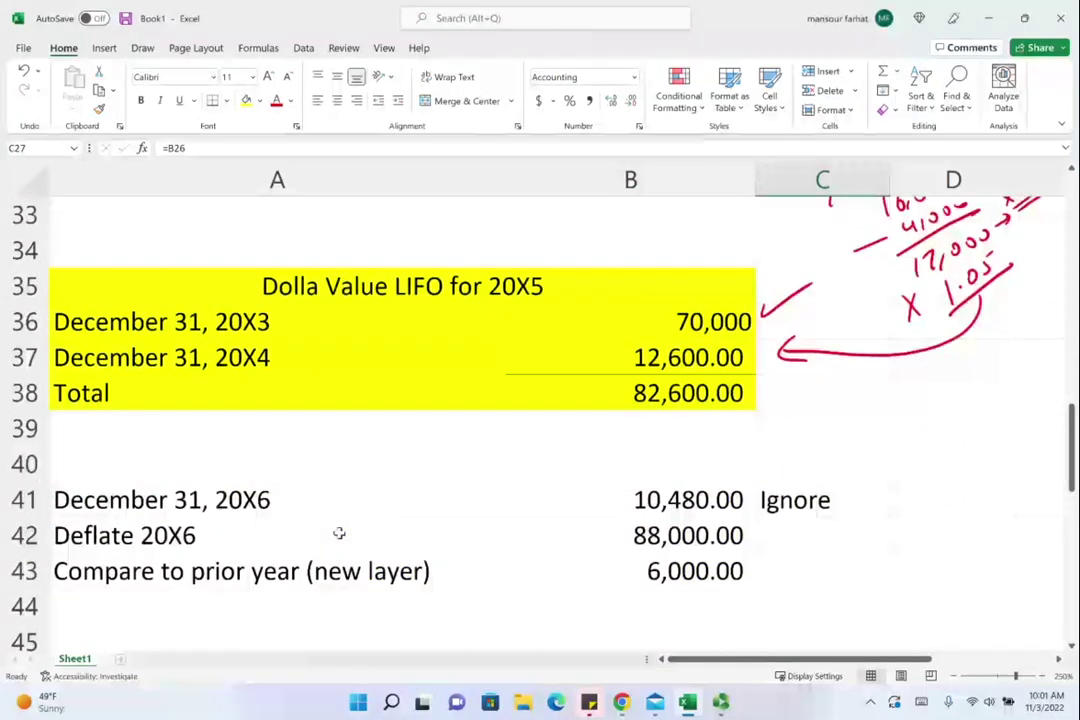
{"action": "left_click", "coordinate": [699, 532]}
{"action": "left_click_drag", "start_coordinate": [224, 549], "coordinate": [559, 542]}
{"action": "scroll", "coordinate": [548, 551], "scroll_direction": "up", "scroll_amount": 1}
{"action": "scroll", "coordinate": [548, 551], "scroll_direction": "up", "scroll_amount": 2}
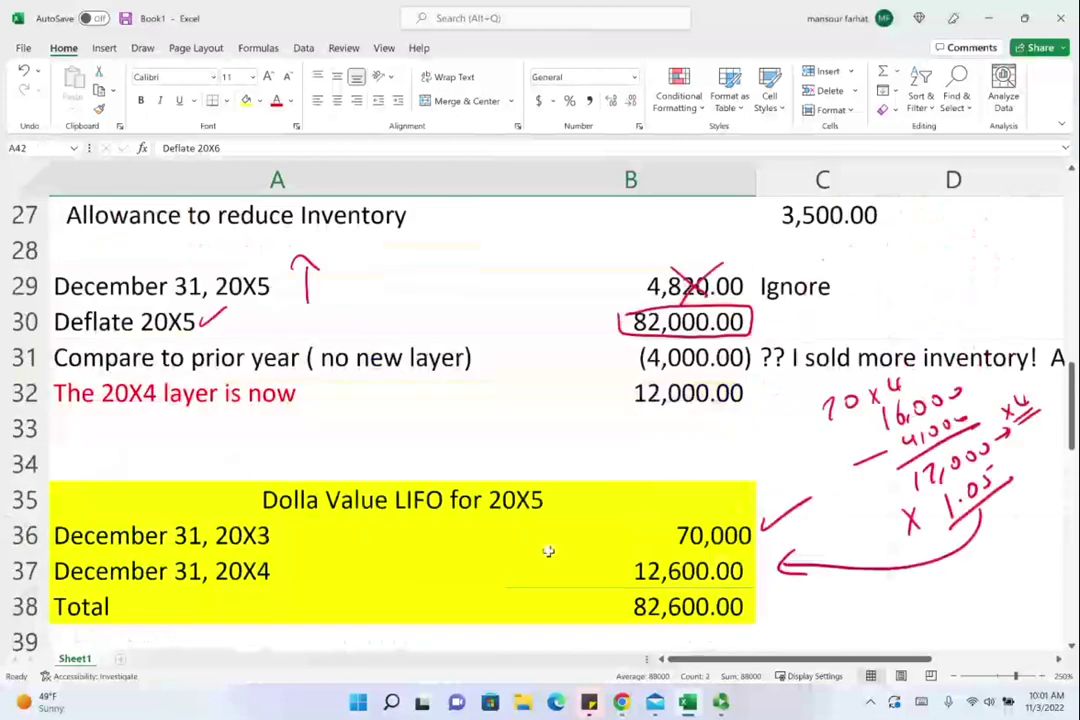
{"action": "left_click_drag", "start_coordinate": [690, 322], "coordinate": [256, 321]}
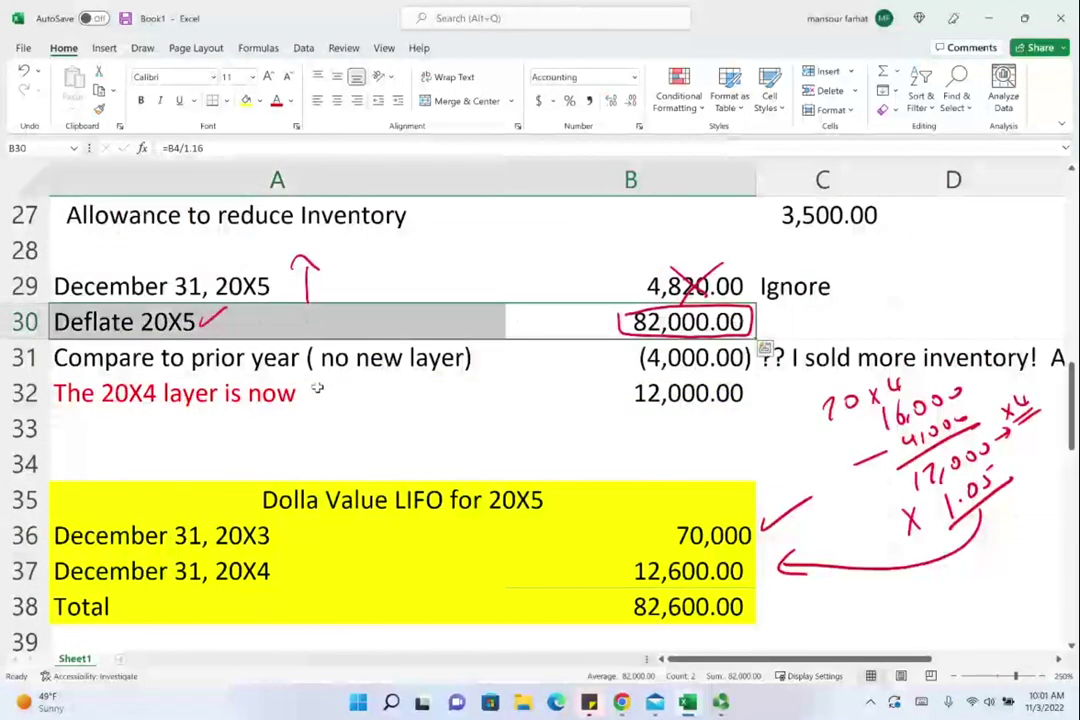
Handwrite 82,000 with an upward arrow to 88,000 beside the 20X5 table, and circle the 6,000.00 new layer for 20X6
{"action": "scroll", "coordinate": [317, 388], "scroll_direction": "down", "scroll_amount": 2}
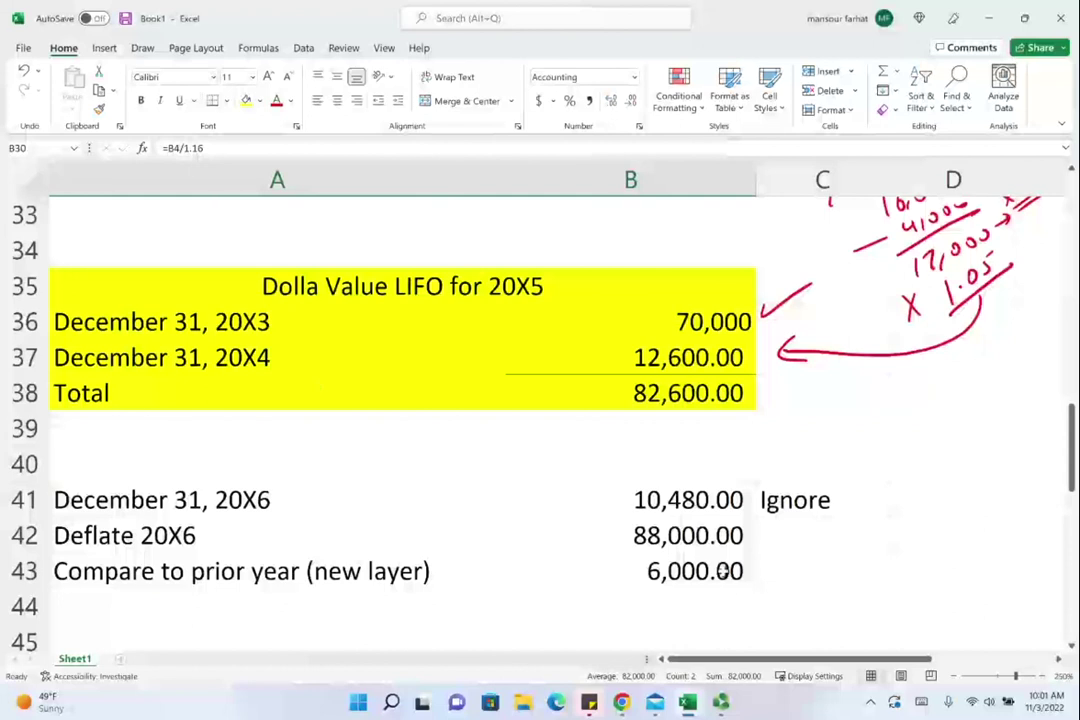
{"action": "mouse_move", "coordinate": [897, 418]}
{"action": "left_mouse_down"}
{"action": "mouse_move", "coordinate": [912, 440]}
{"action": "mouse_move", "coordinate": [990, 405]}
{"action": "left_mouse_up"}
{"action": "mouse_move", "coordinate": [884, 380]}
{"action": "left_mouse_down"}
{"action": "mouse_move", "coordinate": [893, 406]}
{"action": "mouse_move", "coordinate": [921, 379]}
{"action": "left_mouse_up"}
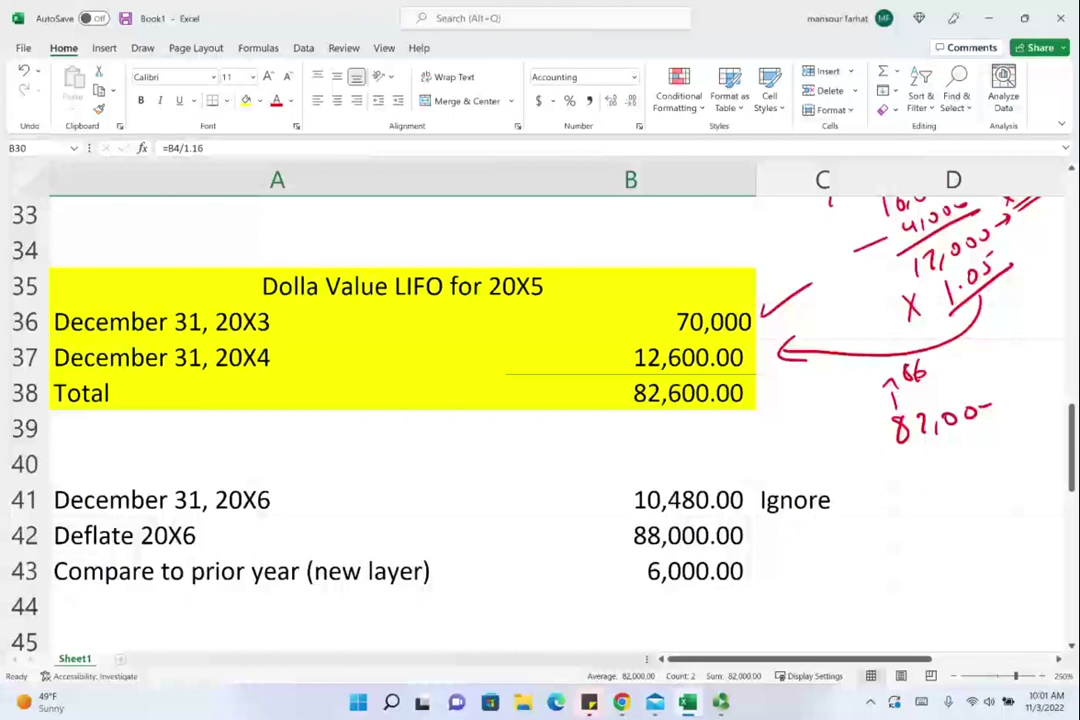
{"action": "key", "text": "ctrl+z"}
{"action": "key", "text": "ctrl+z"}
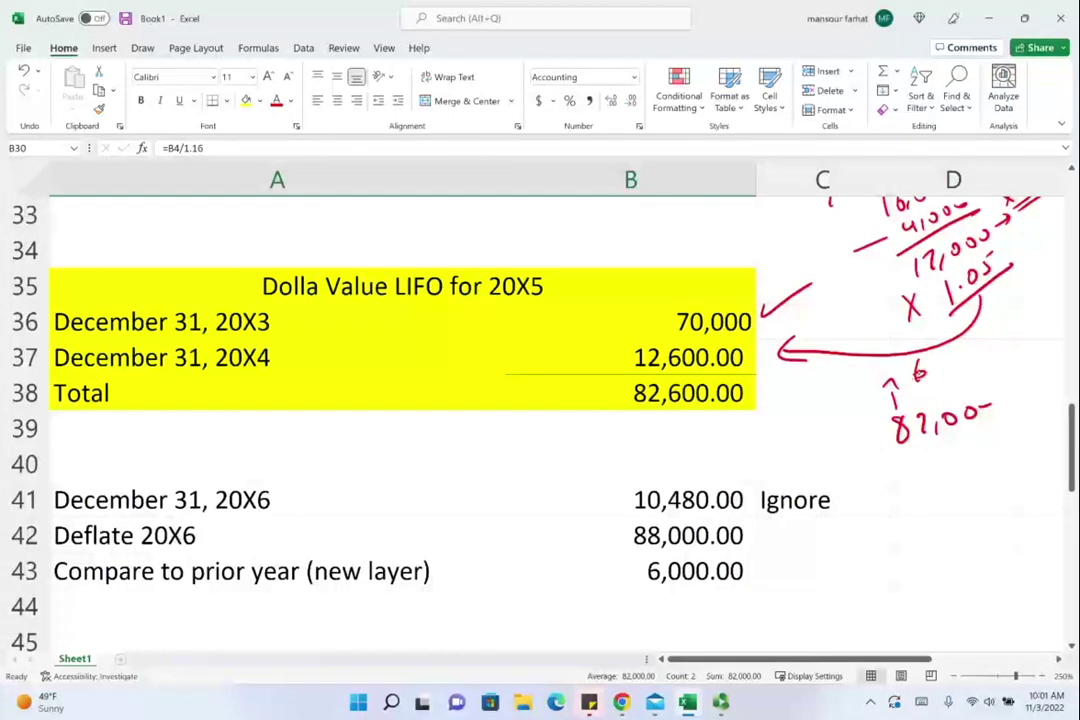
{"action": "mouse_move", "coordinate": [915, 368]}
{"action": "left_mouse_down"}
{"action": "mouse_move", "coordinate": [913, 381]}
{"action": "mouse_move", "coordinate": [944, 381]}
{"action": "left_mouse_up"}
{"action": "left_click_drag", "start_coordinate": [956, 365], "coordinate": [965, 363]}
{"action": "mouse_move", "coordinate": [679, 557]}
{"action": "left_mouse_down"}
{"action": "mouse_move", "coordinate": [623, 575]}
{"action": "mouse_move", "coordinate": [690, 555]}
{"action": "left_mouse_up"}
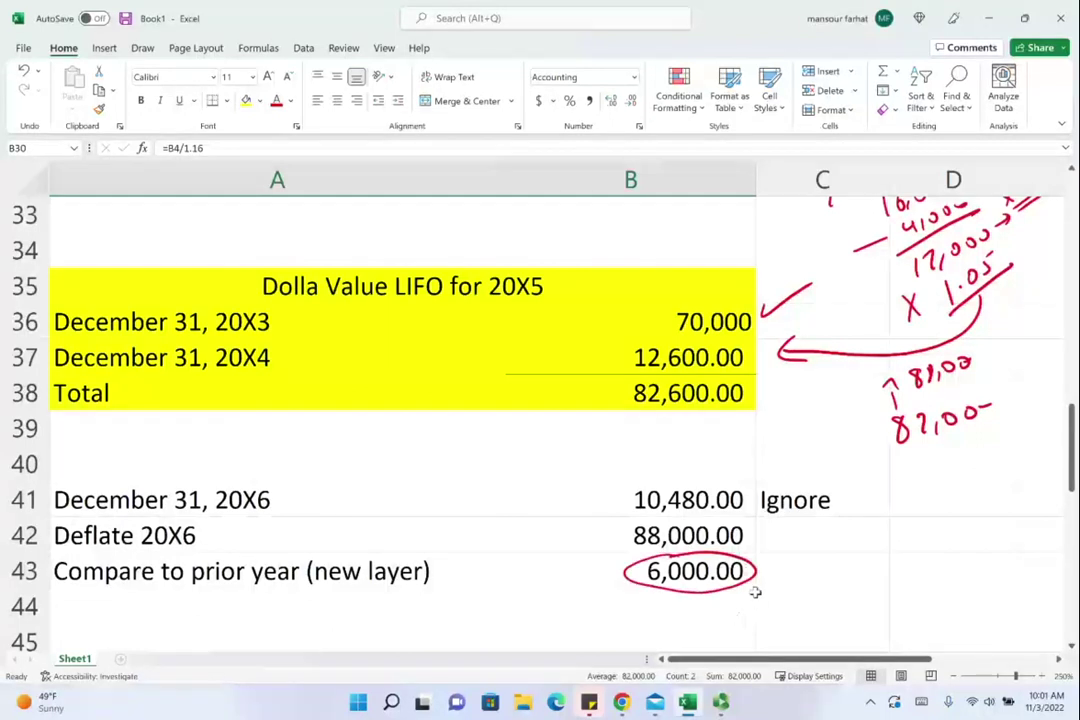
Handwrite x 1.2 beside the circled 6,000.00 new layer, and circle the 70,000 and 12,600.00 layers in the 20X5 table
{"action": "mouse_move", "coordinate": [759, 571]}
{"action": "left_mouse_down"}
{"action": "mouse_move", "coordinate": [772, 589]}
{"action": "mouse_move", "coordinate": [761, 589]}
{"action": "left_mouse_up"}
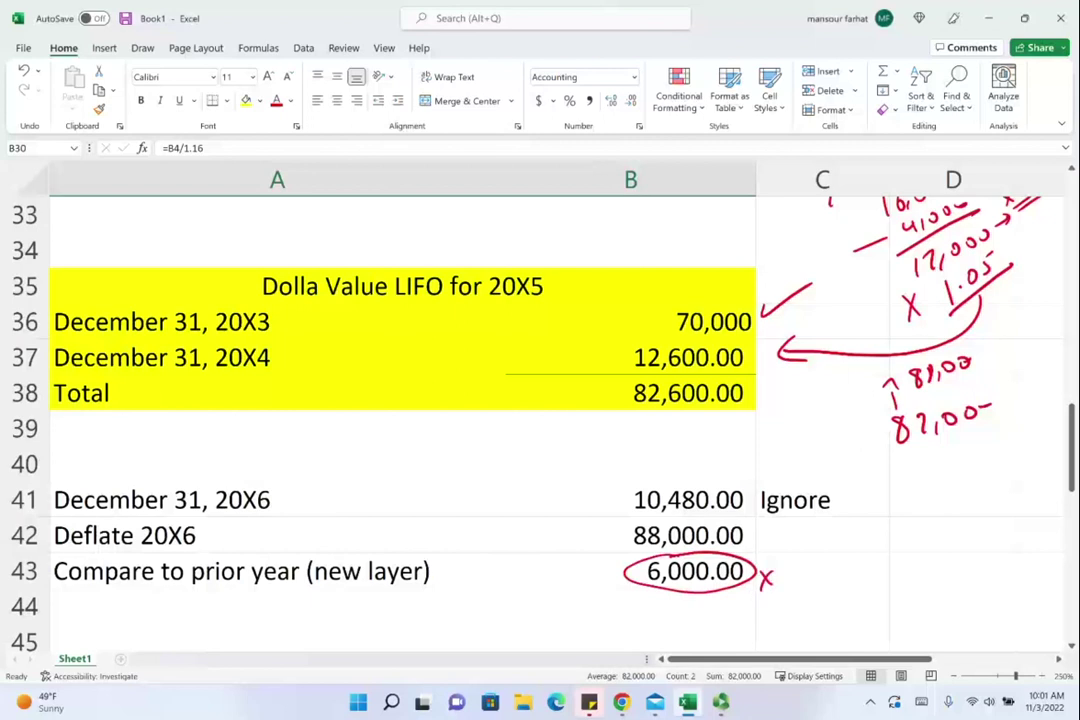
{"action": "mouse_move", "coordinate": [792, 564]}
{"action": "left_mouse_down"}
{"action": "mouse_move", "coordinate": [790, 587]}
{"action": "mouse_move", "coordinate": [830, 578]}
{"action": "left_mouse_up"}
{"action": "left_click", "coordinate": [805, 579]}
{"action": "scroll", "coordinate": [651, 560], "scroll_direction": "down", "scroll_amount": 2}
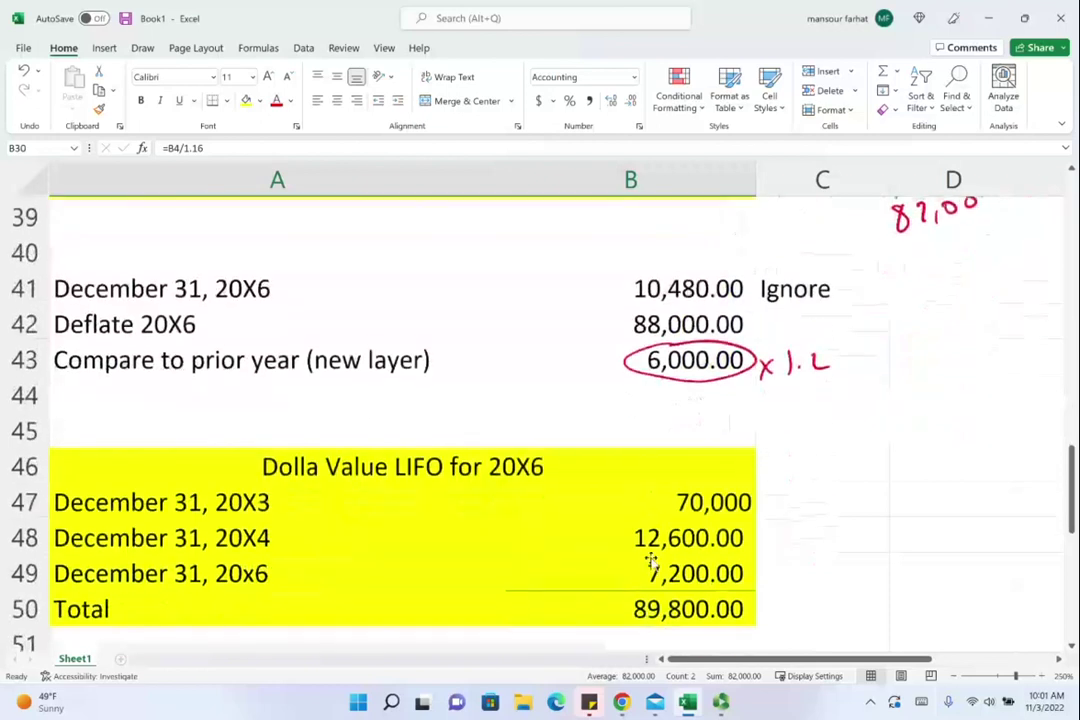
{"action": "scroll", "coordinate": [651, 560], "scroll_direction": "up", "scroll_amount": 2}
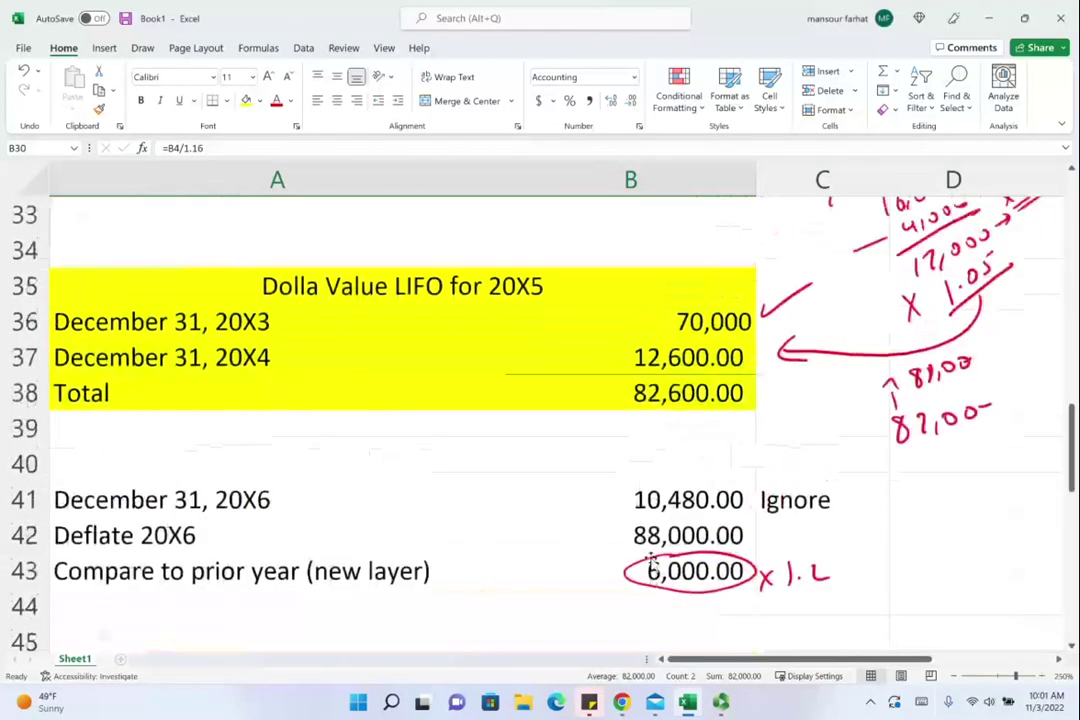
{"action": "mouse_move", "coordinate": [728, 293]}
{"action": "left_mouse_down"}
{"action": "mouse_move", "coordinate": [690, 296]}
{"action": "mouse_move", "coordinate": [810, 285]}
{"action": "left_mouse_up"}
{"action": "mouse_move", "coordinate": [700, 340]}
{"action": "left_mouse_down"}
{"action": "mouse_move", "coordinate": [760, 345]}
{"action": "mouse_move", "coordinate": [800, 318]}
{"action": "left_mouse_up"}
Draw an arrow labelled x1.2 from 6,000.00 to the 7,200.00 layer for 20X6, and circle the 12,000.00 remaining 20X4 layer
{"action": "scroll", "coordinate": [651, 560], "scroll_direction": "down", "scroll_amount": 3}
{"action": "scroll", "coordinate": [651, 560], "scroll_direction": "up", "scroll_amount": 1}
{"action": "mouse_move", "coordinate": [632, 352]}
{"action": "left_mouse_down"}
{"action": "mouse_move", "coordinate": [566, 552]}
{"action": "mouse_move", "coordinate": [594, 575]}
{"action": "left_mouse_up"}
{"action": "mouse_move", "coordinate": [518, 536]}
{"action": "left_mouse_down"}
{"action": "mouse_move", "coordinate": [533, 558]}
{"action": "mouse_move", "coordinate": [517, 559]}
{"action": "mouse_move", "coordinate": [570, 528]}
{"action": "left_mouse_up"}
{"action": "left_click", "coordinate": [551, 540]}
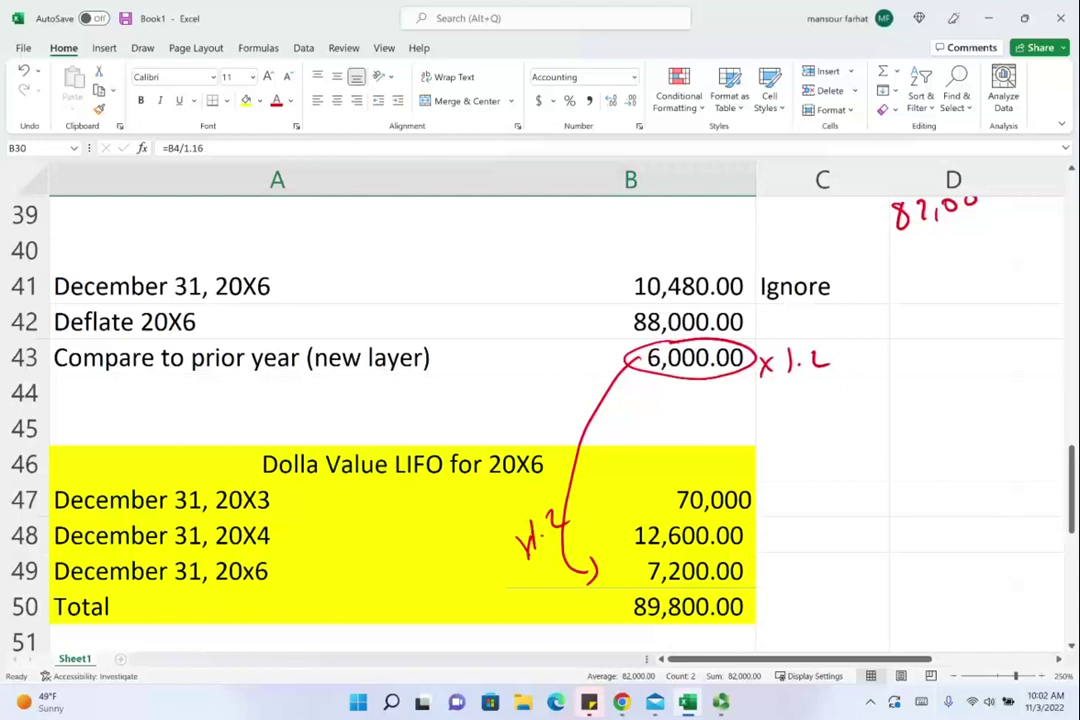
{"action": "scroll", "coordinate": [778, 630], "scroll_direction": "up", "scroll_amount": 4}
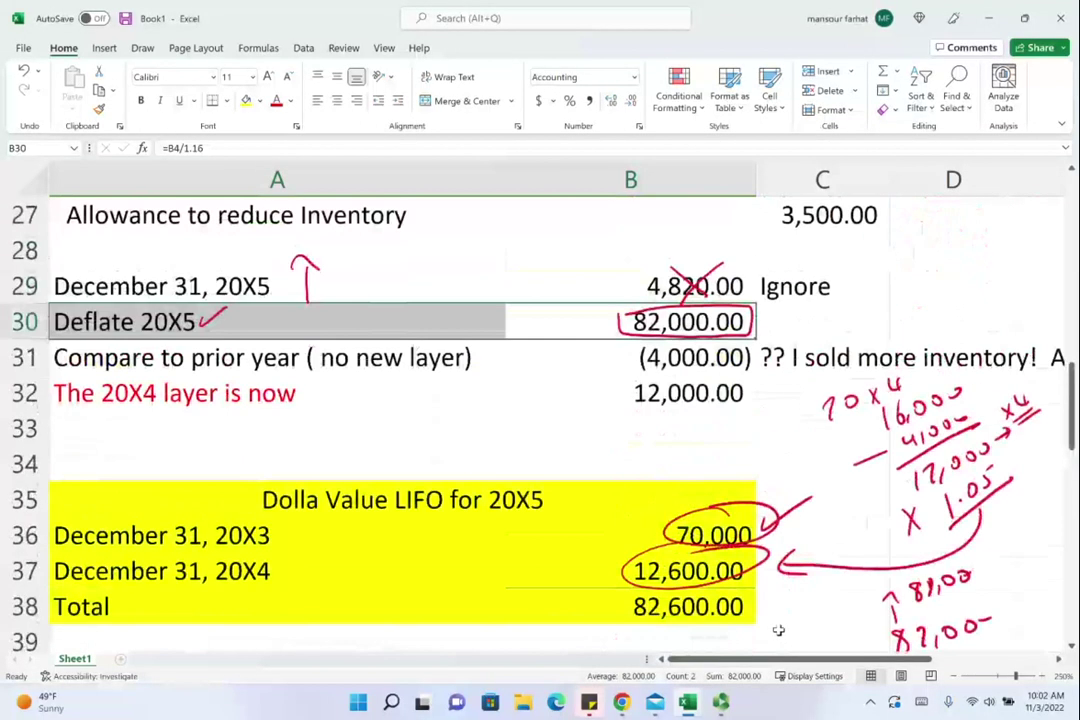
{"action": "mouse_move", "coordinate": [740, 377]}
{"action": "left_mouse_down"}
{"action": "mouse_move", "coordinate": [618, 398]}
{"action": "mouse_move", "coordinate": [766, 386]}
{"action": "left_mouse_up"}
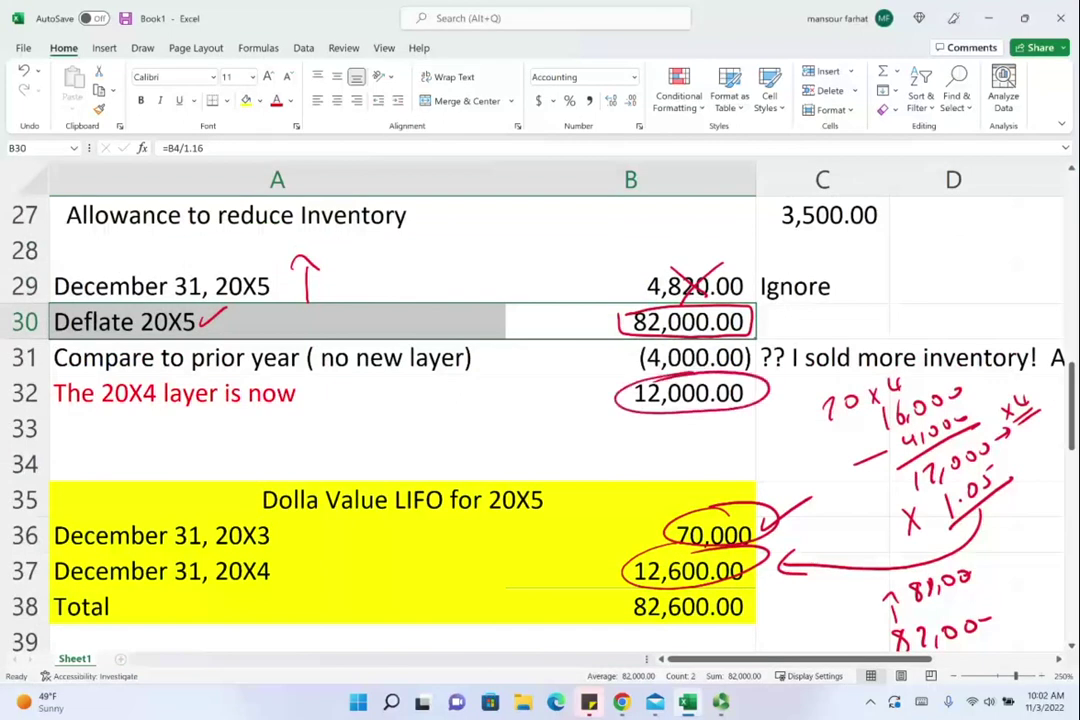
Underline the end of year Pricing heading, and sketch and erase an arrow from the 20X6 inventory to the 20X7 inventory
{"action": "scroll", "coordinate": [784, 625], "scroll_direction": "up", "scroll_amount": 5}
{"action": "scroll", "coordinate": [784, 625], "scroll_direction": "up", "scroll_amount": 4}
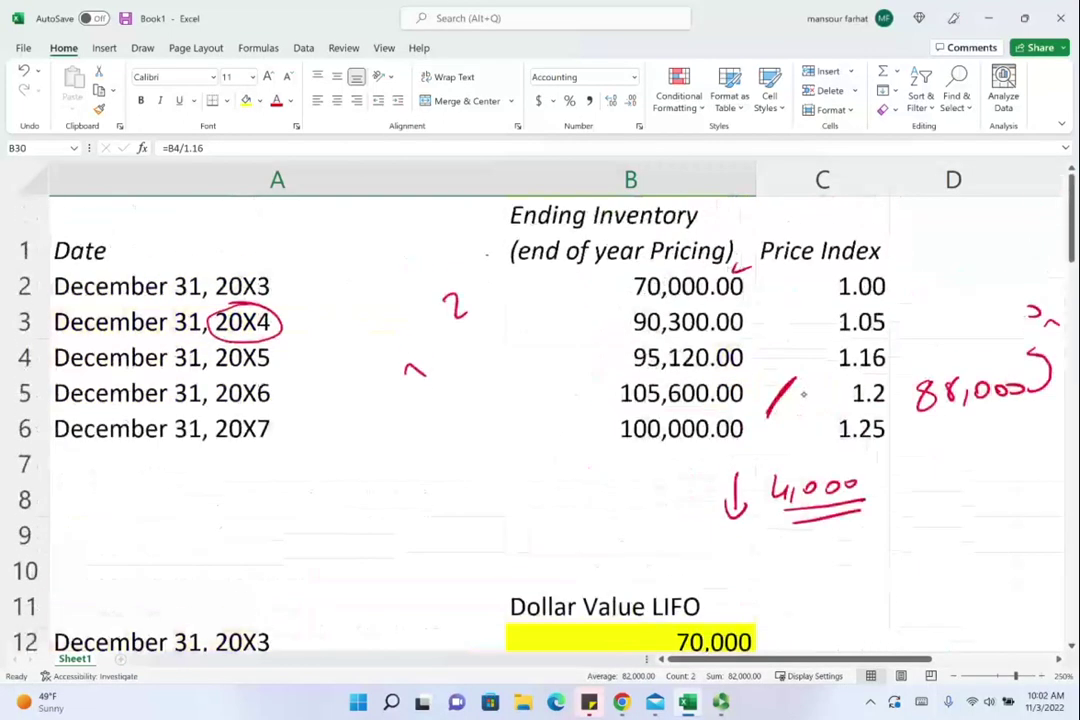
{"action": "mouse_move", "coordinate": [610, 387]}
{"action": "left_mouse_down"}
{"action": "mouse_move", "coordinate": [590, 410]}
{"action": "mouse_move", "coordinate": [600, 432]}
{"action": "left_mouse_up"}
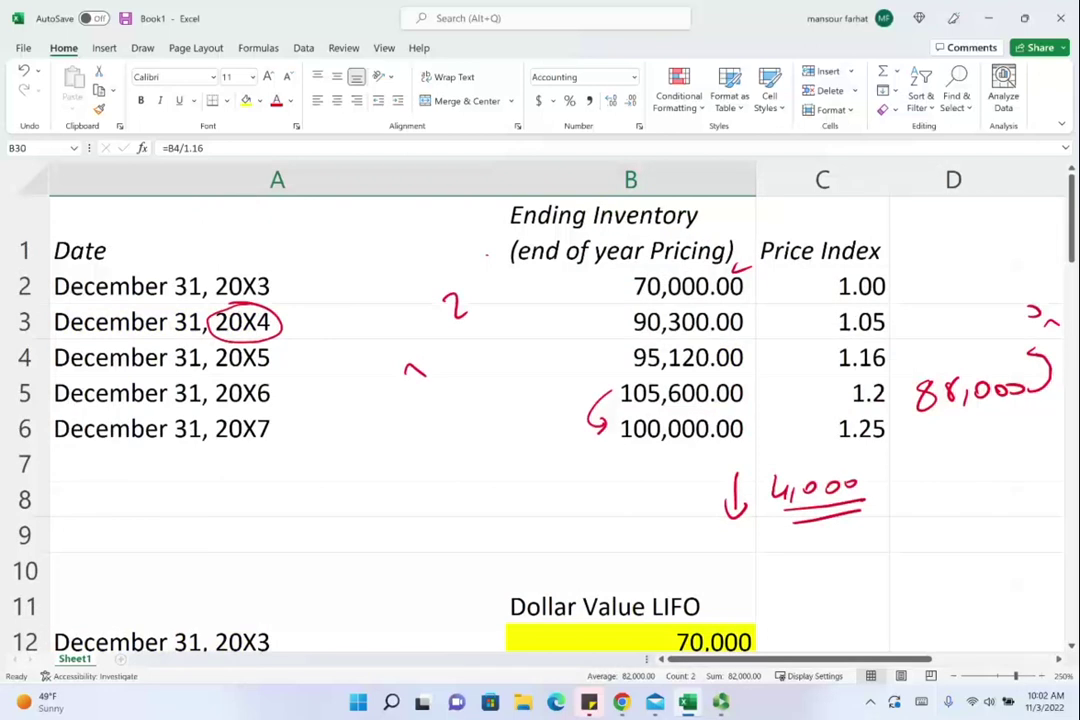
{"action": "left_click_drag", "start_coordinate": [512, 265], "coordinate": [735, 263]}
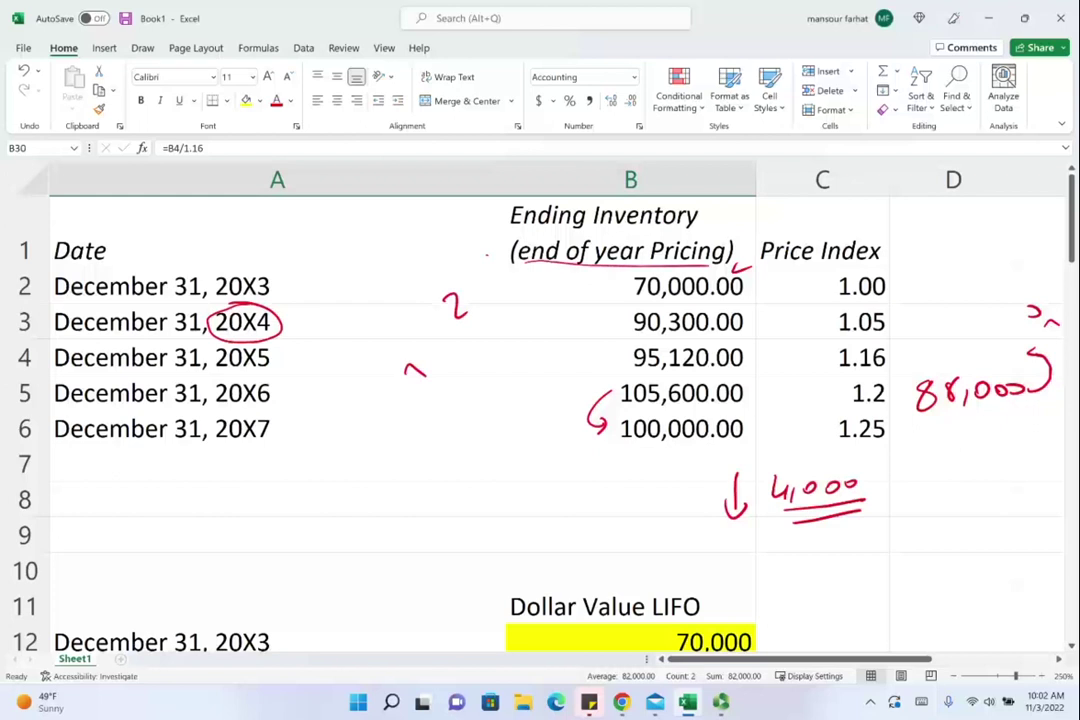
{"action": "left_click_drag", "start_coordinate": [608, 388], "coordinate": [600, 432]}
Draw a division slash between the 20X7 inventory of 100,000.00 and the 1.25 index, with an arrow leading to a handwritten 80,000
{"action": "left_click_drag", "start_coordinate": [772, 423], "coordinate": [760, 450]}
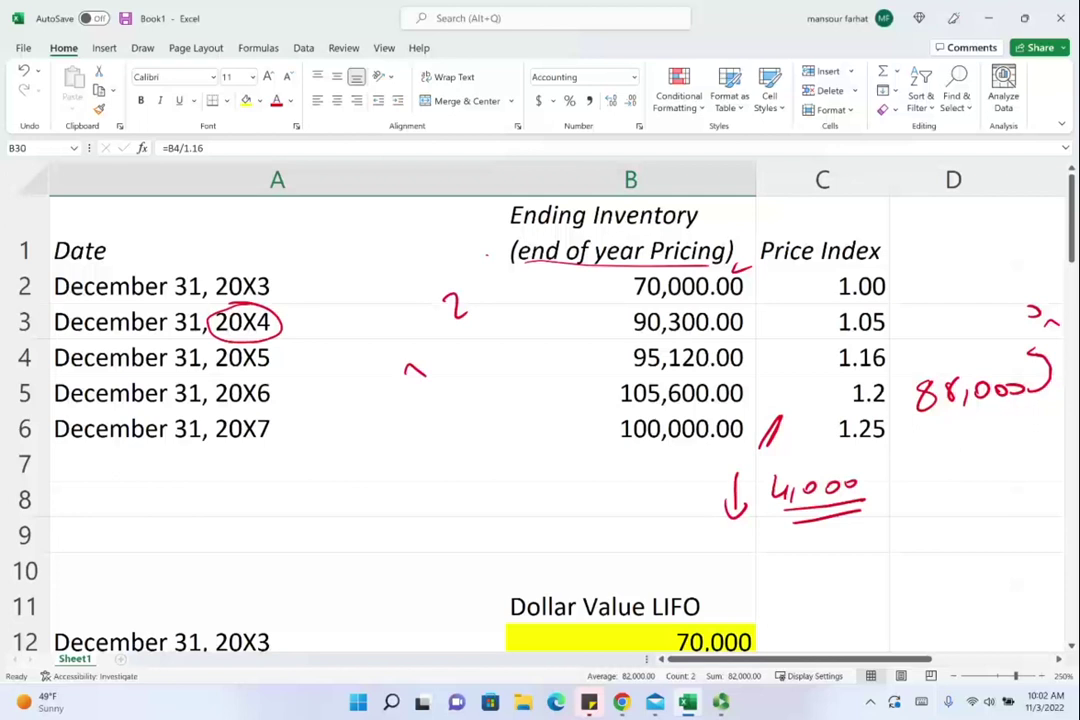
{"action": "mouse_move", "coordinate": [892, 433]}
{"action": "left_mouse_down"}
{"action": "mouse_move", "coordinate": [936, 450]}
{"action": "mouse_move", "coordinate": [941, 440]}
{"action": "mouse_move", "coordinate": [960, 458]}
{"action": "left_mouse_up"}
{"action": "left_click_drag", "start_coordinate": [976, 442], "coordinate": [989, 443]}
{"action": "left_click_drag", "start_coordinate": [1018, 443], "coordinate": [1014, 444]}
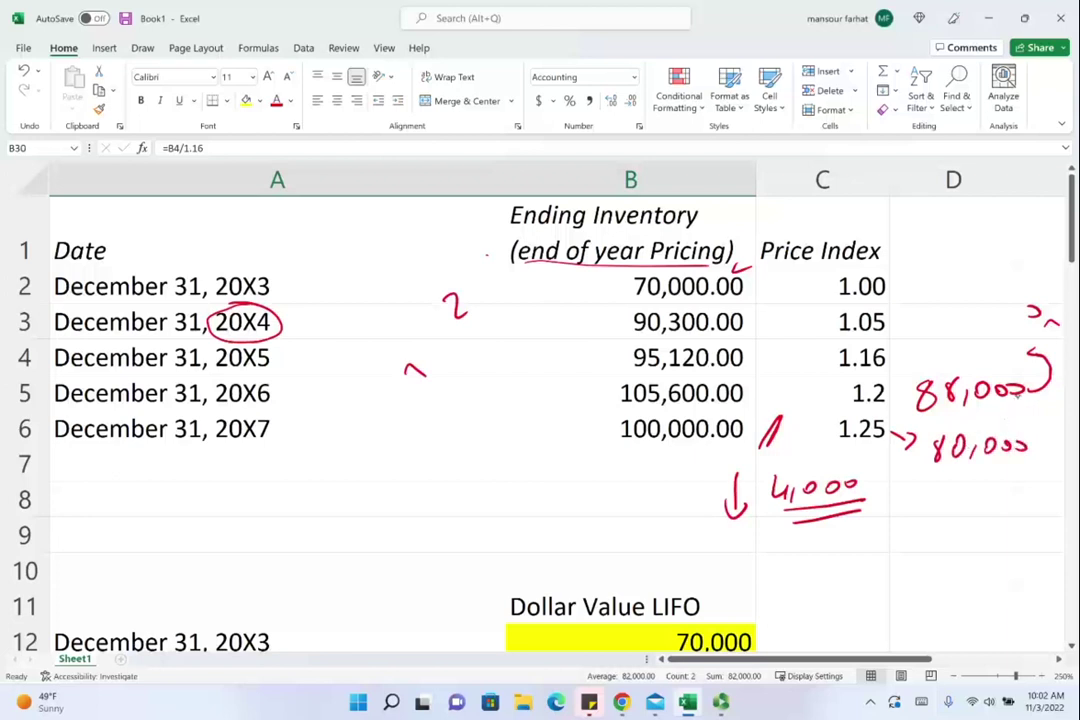
Draw an arrow from 88,000 to 80,000, mark a cross under 20X7, and handwrite a double-underlined 8,000 as the decrease
{"action": "mouse_move", "coordinate": [990, 406]}
{"action": "left_mouse_down"}
{"action": "mouse_move", "coordinate": [990, 424]}
{"action": "mouse_move", "coordinate": [997, 417]}
{"action": "left_mouse_up"}
{"action": "mouse_move", "coordinate": [231, 449]}
{"action": "left_mouse_down"}
{"action": "mouse_move", "coordinate": [252, 471]}
{"action": "mouse_move", "coordinate": [238, 475]}
{"action": "left_mouse_up"}
{"action": "mouse_move", "coordinate": [930, 490]}
{"action": "left_mouse_down"}
{"action": "mouse_move", "coordinate": [926, 498]}
{"action": "mouse_move", "coordinate": [990, 494]}
{"action": "left_mouse_up"}
{"action": "left_click_drag", "start_coordinate": [932, 530], "coordinate": [1012, 518]}
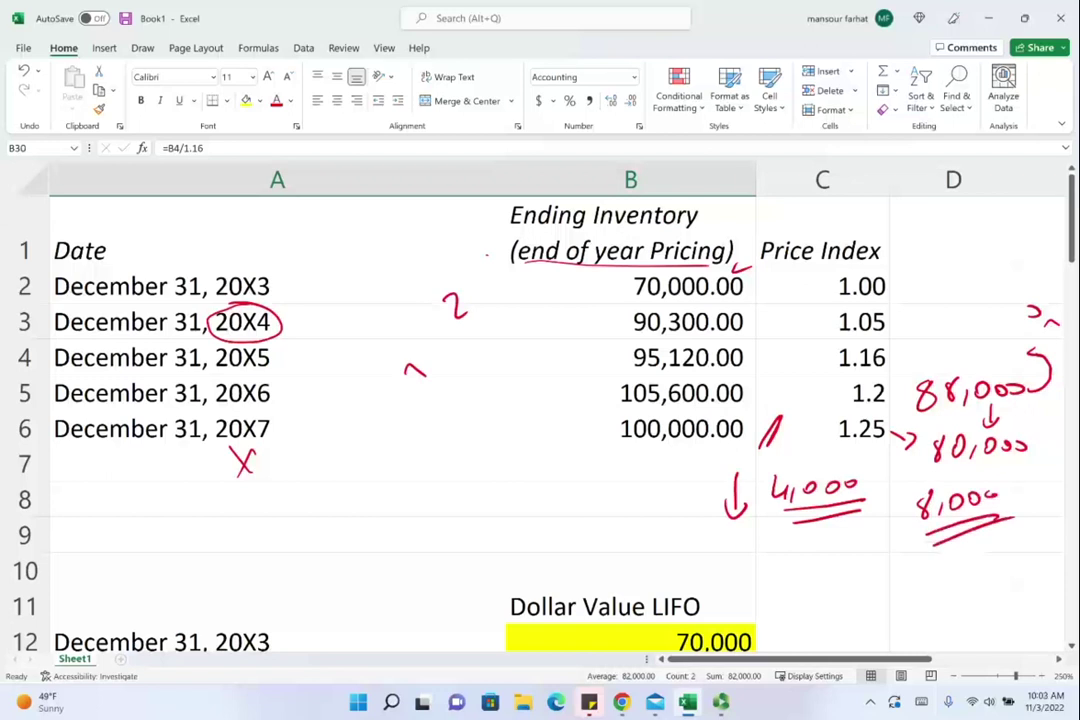
Strike through the 20X6 new layer row that compares to the prior year and holds 6,000.00
{"action": "scroll", "coordinate": [823, 592], "scroll_direction": "down", "scroll_amount": 12}
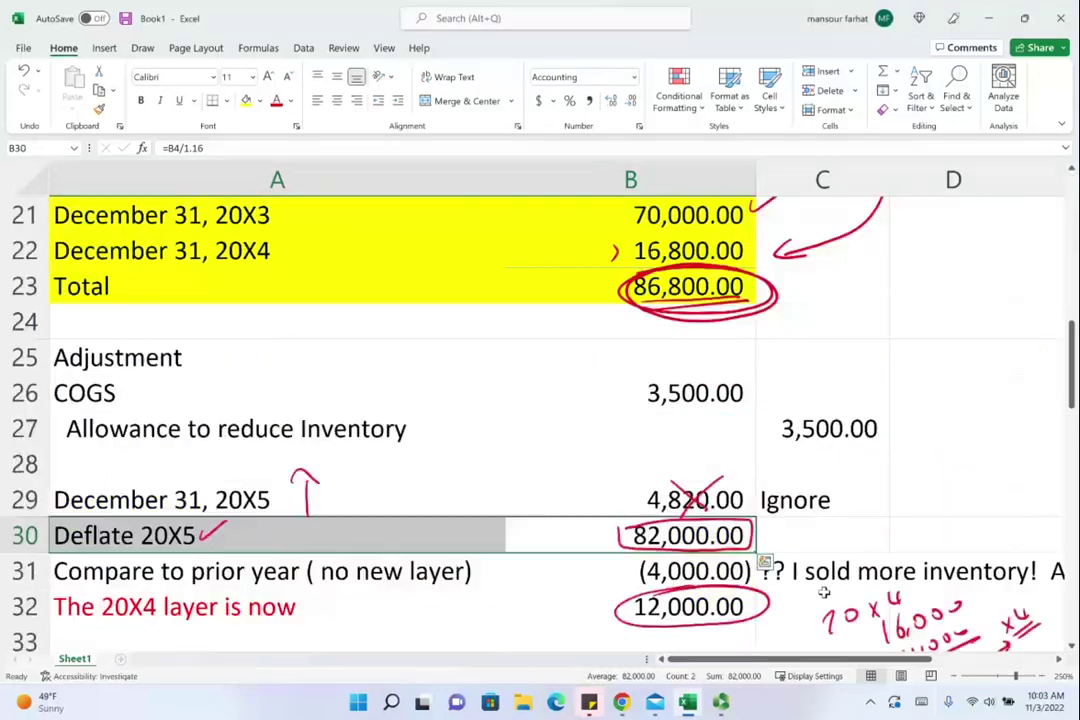
{"action": "scroll", "coordinate": [823, 592], "scroll_direction": "down", "scroll_amount": 4}
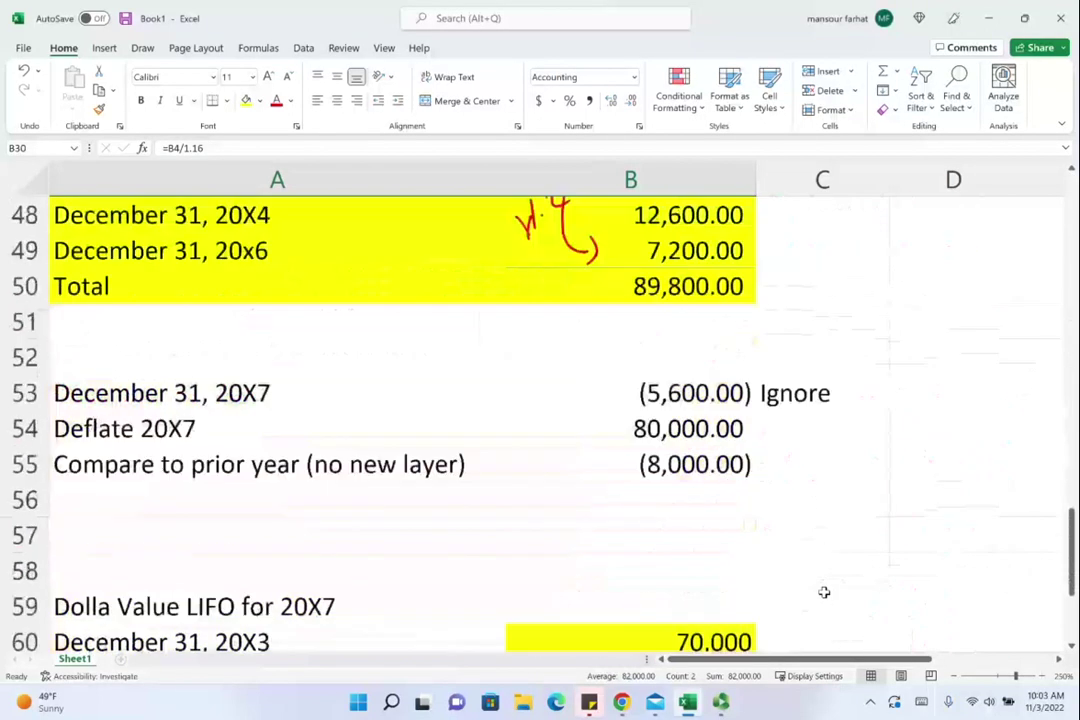
{"action": "scroll", "coordinate": [823, 592], "scroll_direction": "down", "scroll_amount": 1}
{"action": "scroll", "coordinate": [823, 592], "scroll_direction": "down", "scroll_amount": 1}
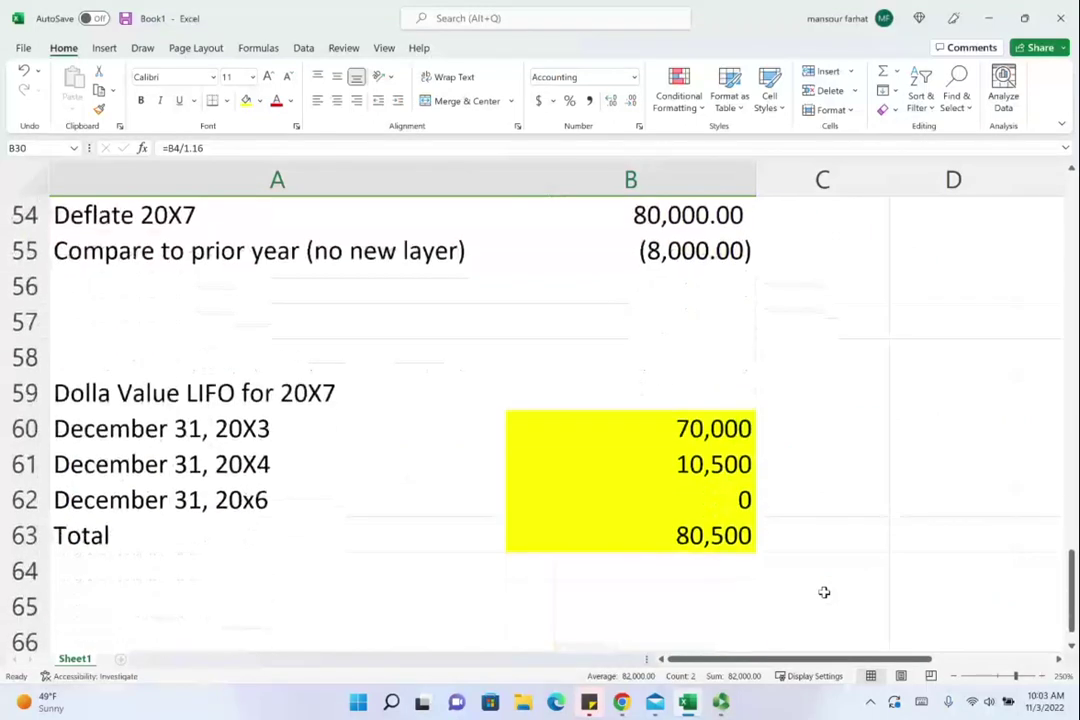
{"action": "scroll", "coordinate": [823, 592], "scroll_direction": "up", "scroll_amount": 4}
{"action": "scroll", "coordinate": [823, 592], "scroll_direction": "up", "scroll_amount": 1}
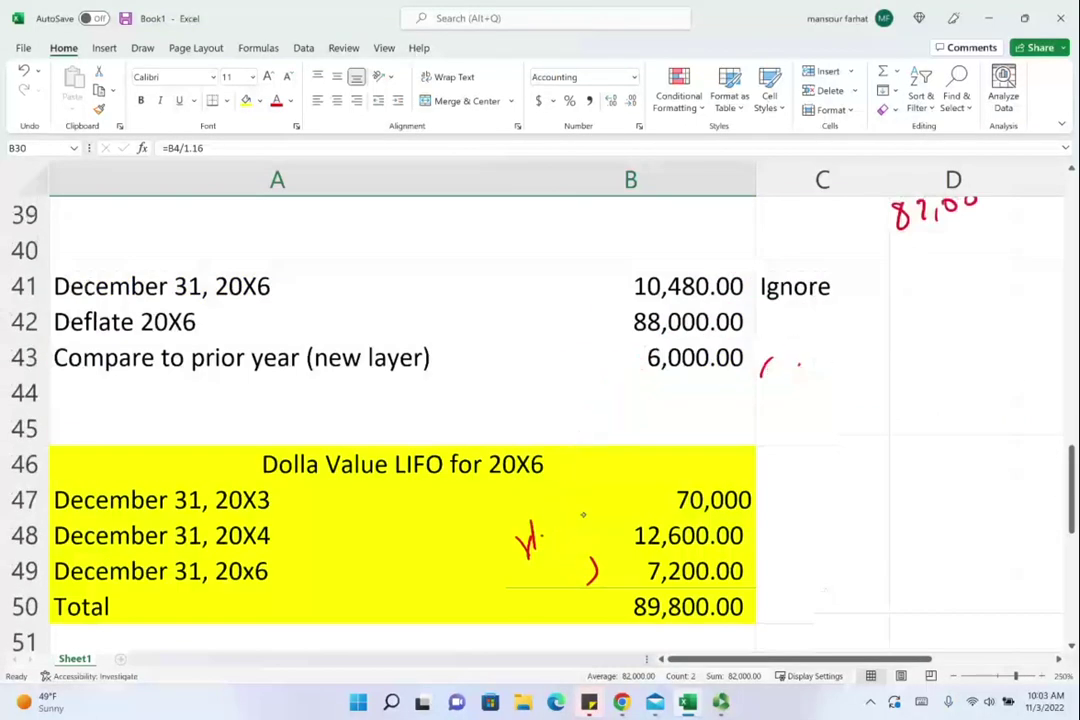
{"action": "left_click_drag", "start_coordinate": [55, 356], "coordinate": [745, 359]}
Handwrite the subtraction 8,000 minus 6,000 equals 2,000 beside the struck-out 20X6 layer
{"action": "left_click_drag", "start_coordinate": [872, 336], "coordinate": [978, 324]}
{"action": "left_click_drag", "start_coordinate": [858, 387], "coordinate": [975, 352]}
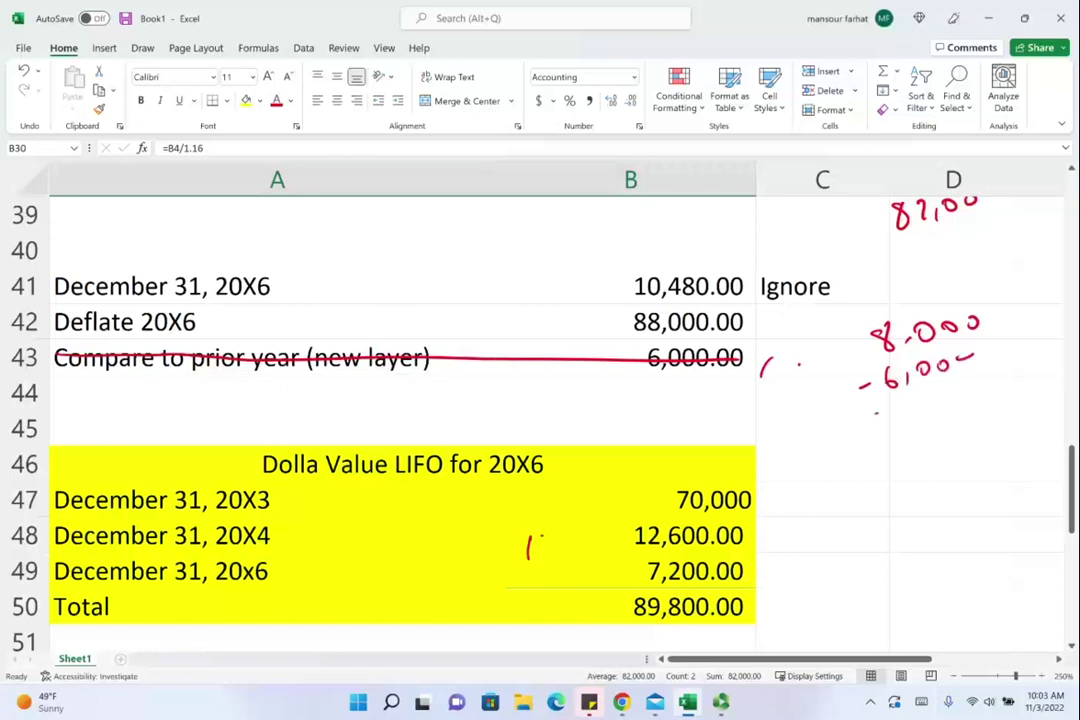
{"action": "left_click_drag", "start_coordinate": [875, 412], "coordinate": [1008, 368]}
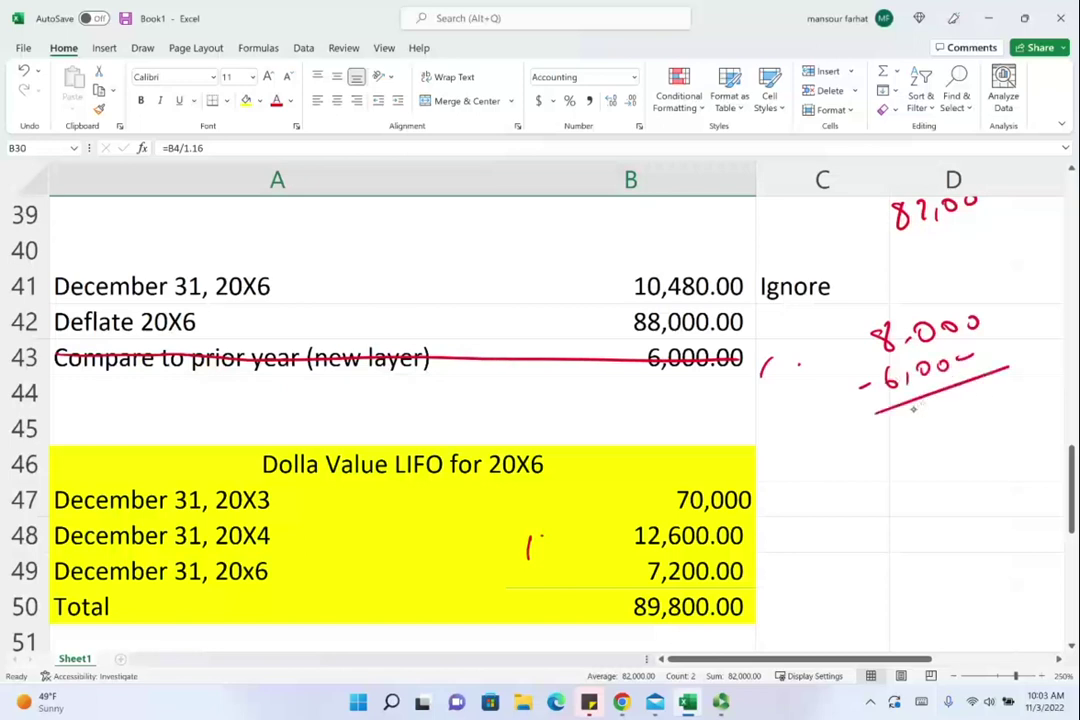
{"action": "mouse_move", "coordinate": [903, 419]}
{"action": "left_mouse_down"}
{"action": "mouse_move", "coordinate": [908, 431]}
{"action": "mouse_move", "coordinate": [984, 400]}
{"action": "left_mouse_up"}
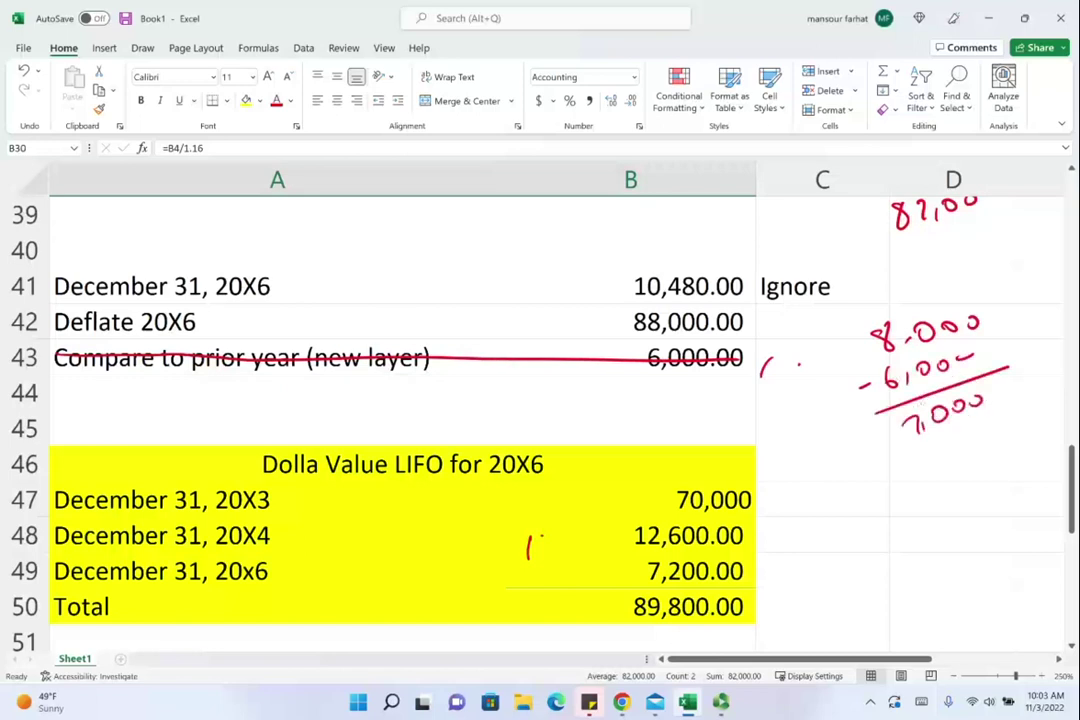
Under the 12,000.00 layer, handwrite minus 2,000 equals 10,000, and link the underlined, circled 20X4 label to it with an arrow
{"action": "scroll", "coordinate": [841, 499], "scroll_direction": "up", "scroll_amount": 1}
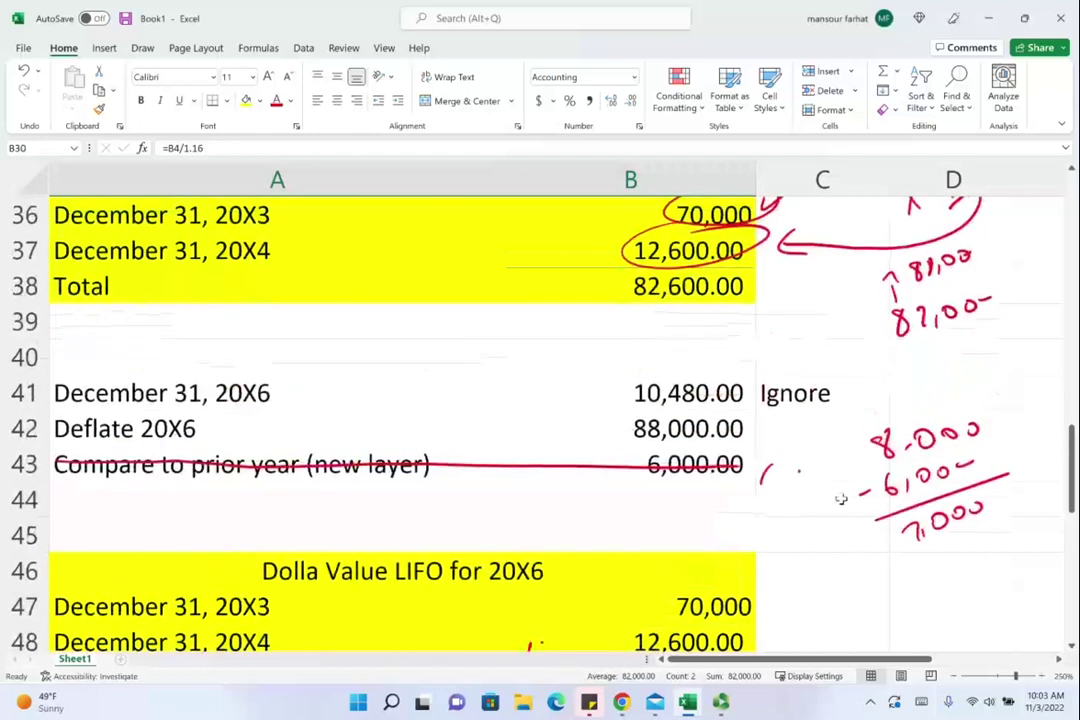
{"action": "scroll", "coordinate": [841, 499], "scroll_direction": "up", "scroll_amount": 2}
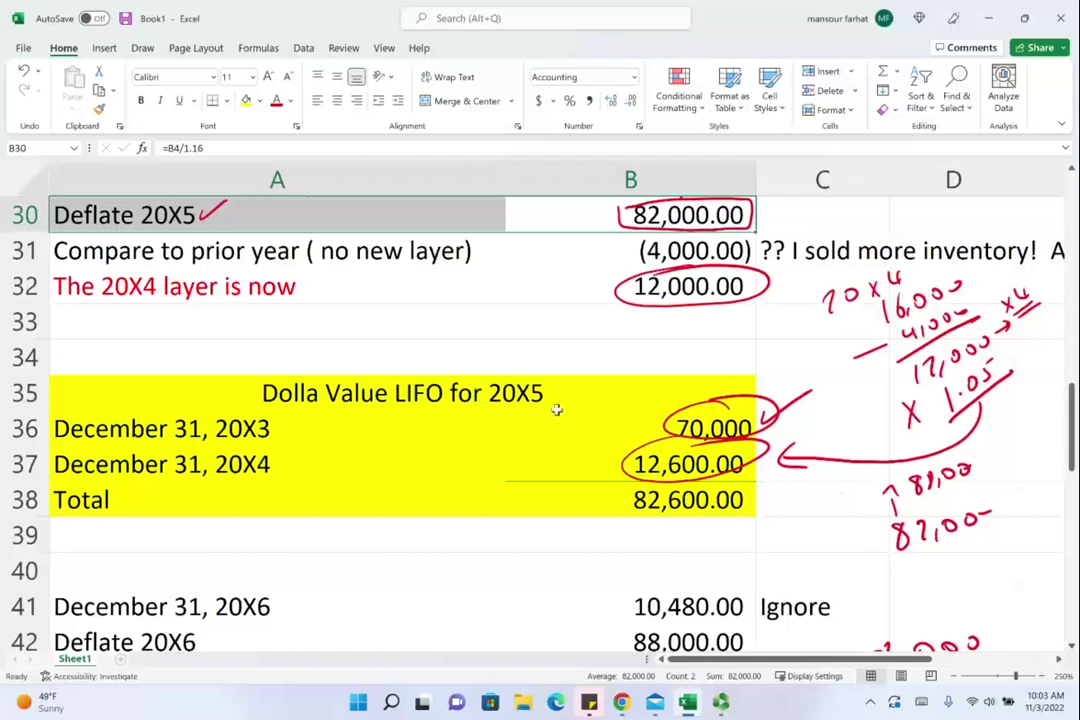
{"action": "scroll", "coordinate": [544, 415], "scroll_direction": "up", "scroll_amount": 1}
{"action": "left_click_drag", "start_coordinate": [78, 423], "coordinate": [172, 421]}
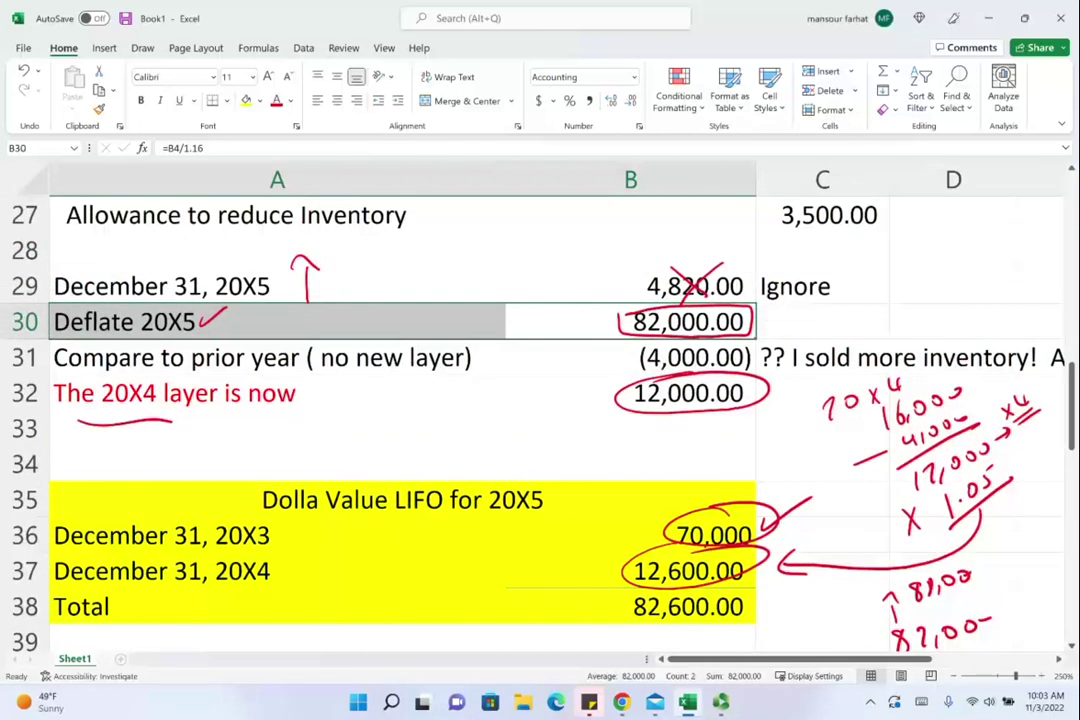
{"action": "left_click_drag", "start_coordinate": [598, 435], "coordinate": [786, 422]}
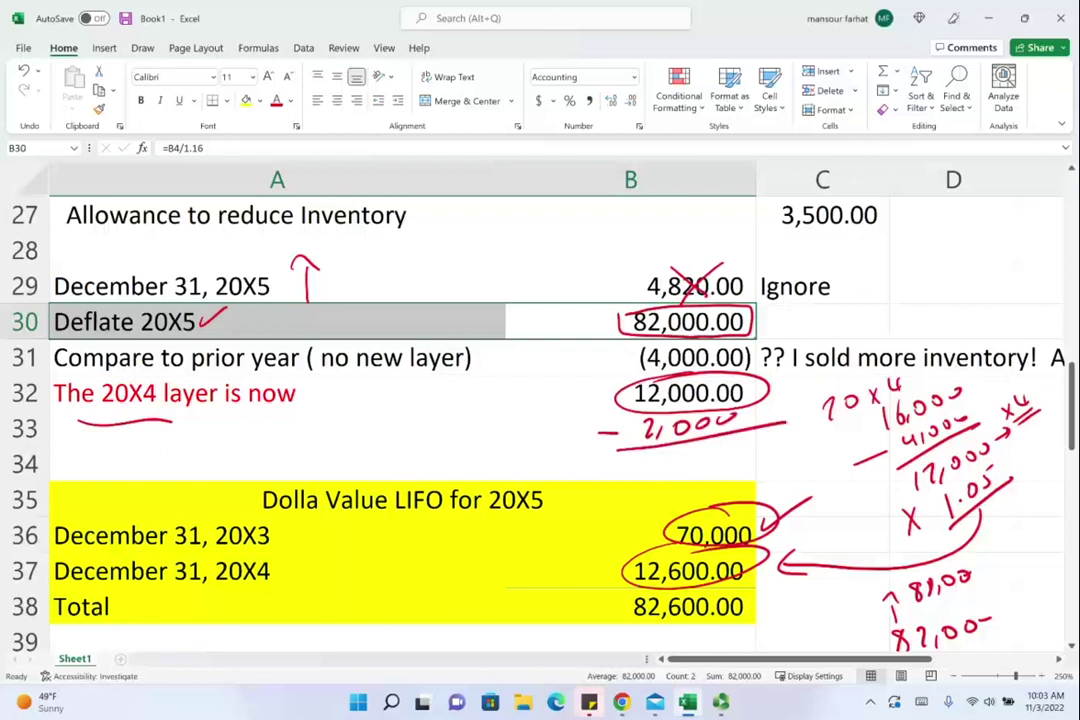
{"action": "mouse_move", "coordinate": [645, 462]}
{"action": "left_mouse_down"}
{"action": "mouse_move", "coordinate": [647, 484]}
{"action": "mouse_move", "coordinate": [735, 460]}
{"action": "left_mouse_up"}
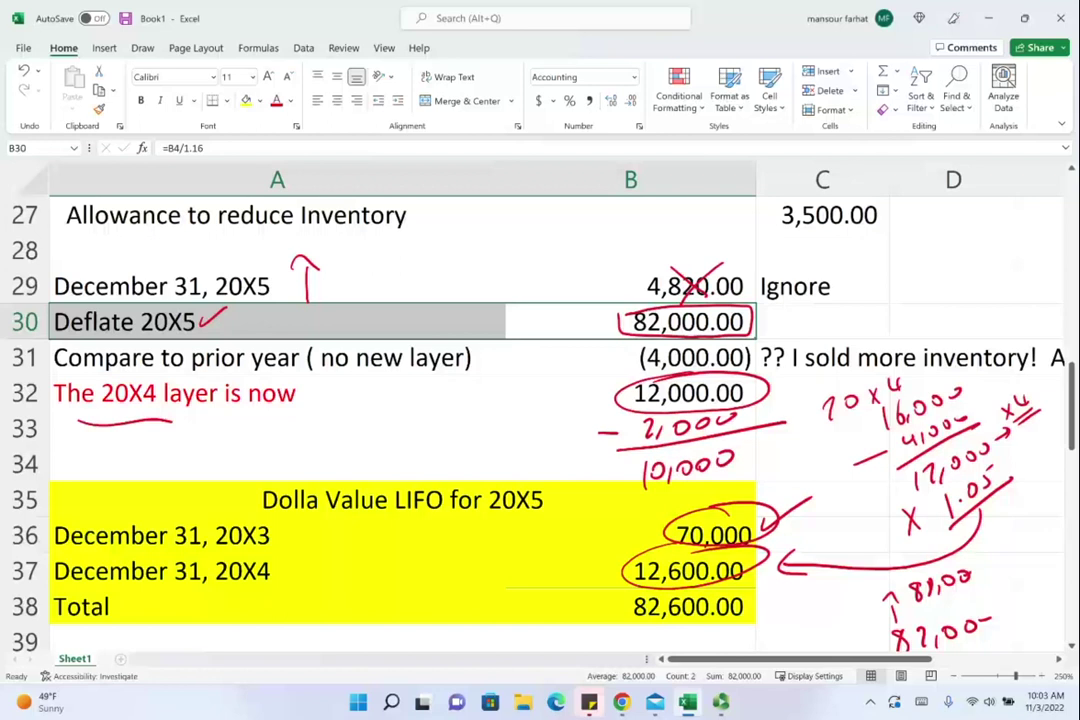
{"action": "mouse_move", "coordinate": [150, 375]}
{"action": "left_mouse_down"}
{"action": "mouse_move", "coordinate": [95, 415]}
{"action": "mouse_move", "coordinate": [330, 410]}
{"action": "mouse_move", "coordinate": [605, 470]}
{"action": "left_mouse_up"}
{"action": "scroll", "coordinate": [450, 410], "scroll_direction": "up", "scroll_amount": 3}
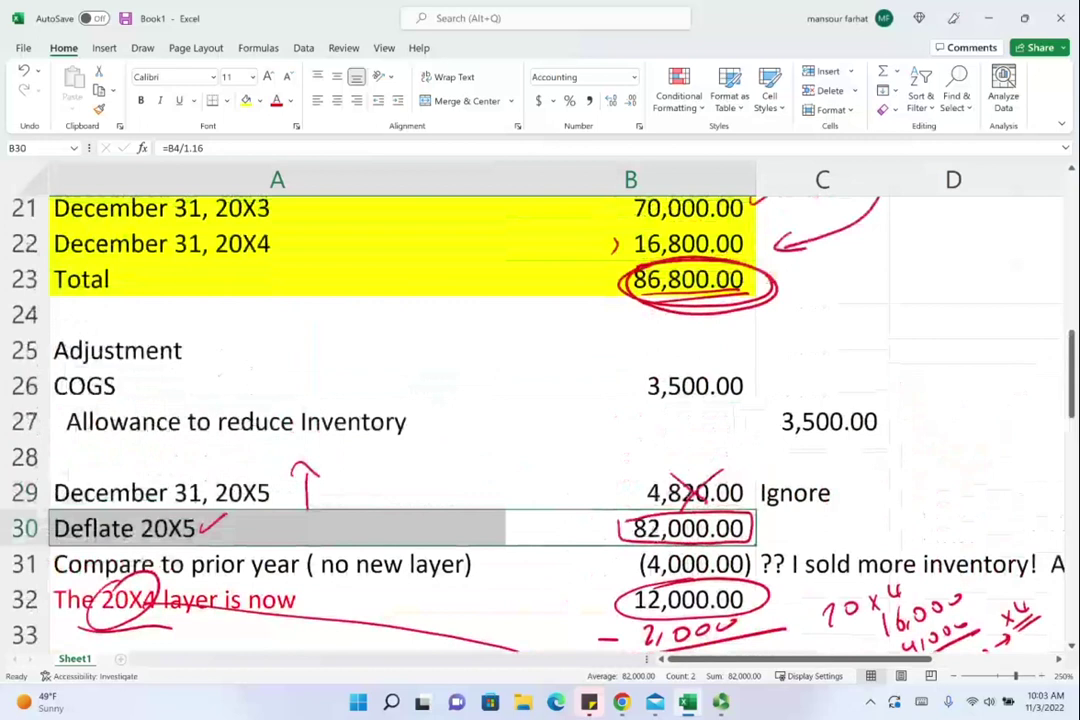
{"action": "left_click_drag", "start_coordinate": [280, 370], "coordinate": [630, 370]}
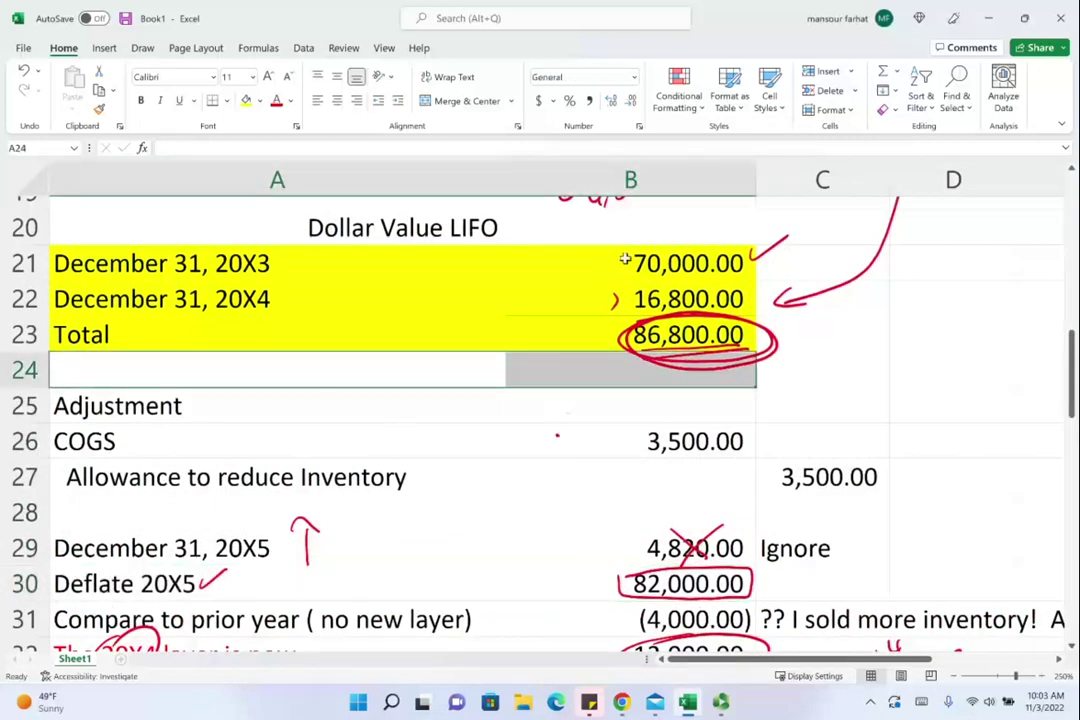
{"action": "key", "text": "Right"}
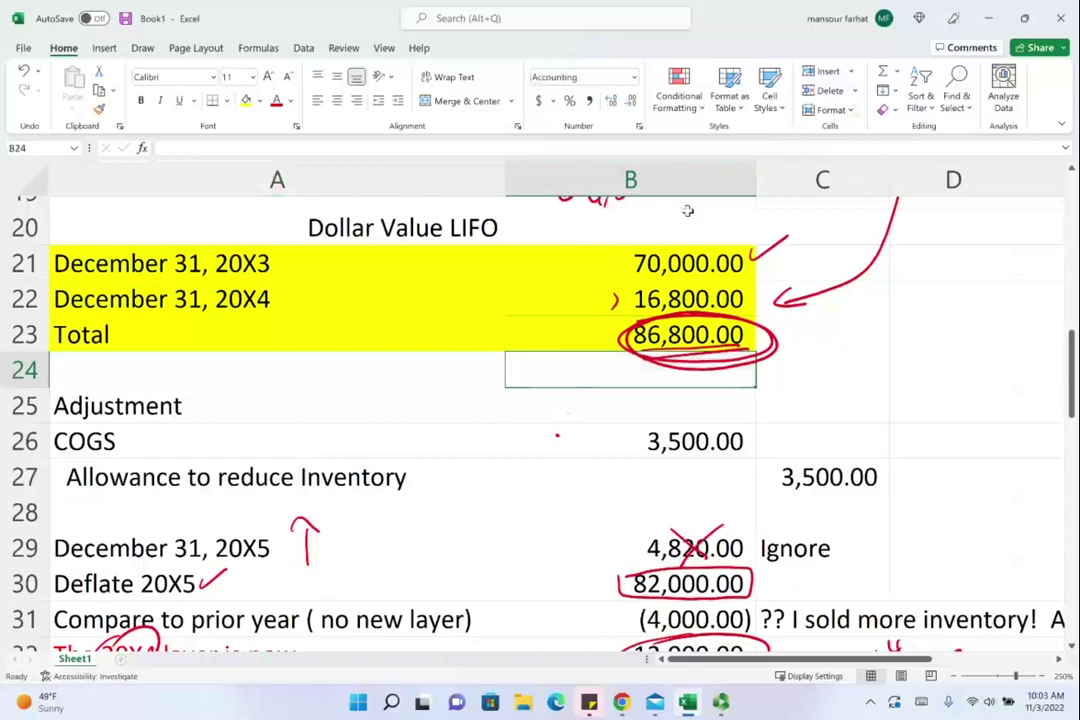
{"action": "left_click", "coordinate": [771, 246]}
{"action": "scroll", "coordinate": [771, 246], "scroll_direction": "down", "scroll_amount": 3}
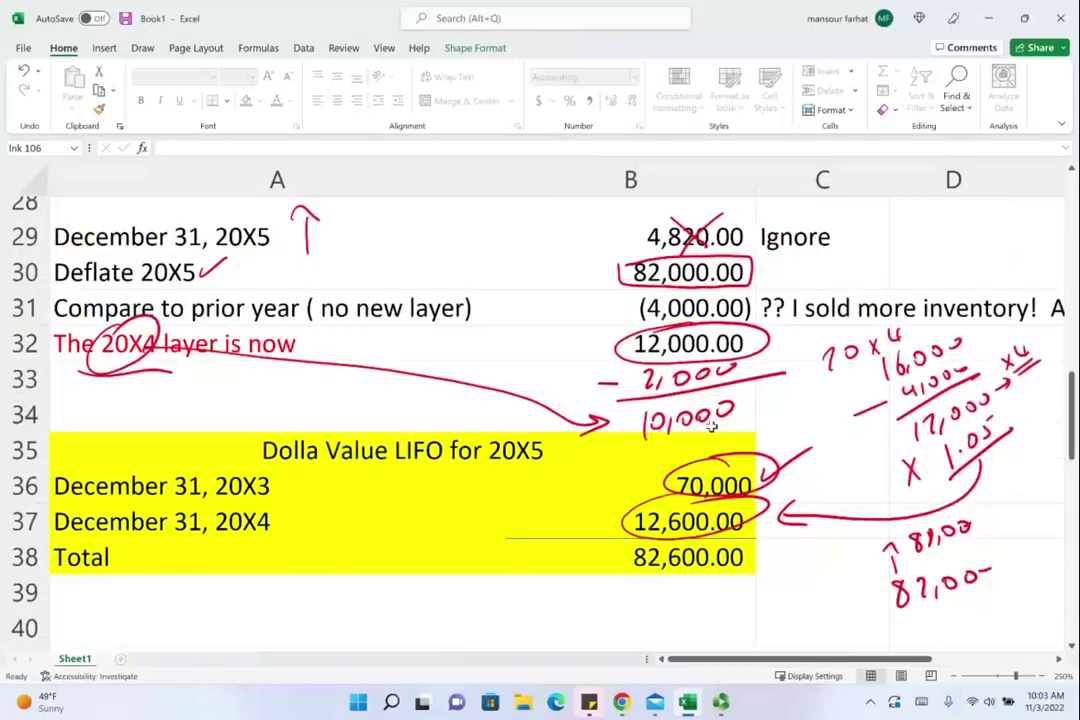
{"action": "scroll", "coordinate": [711, 426], "scroll_direction": "down", "scroll_amount": 3}
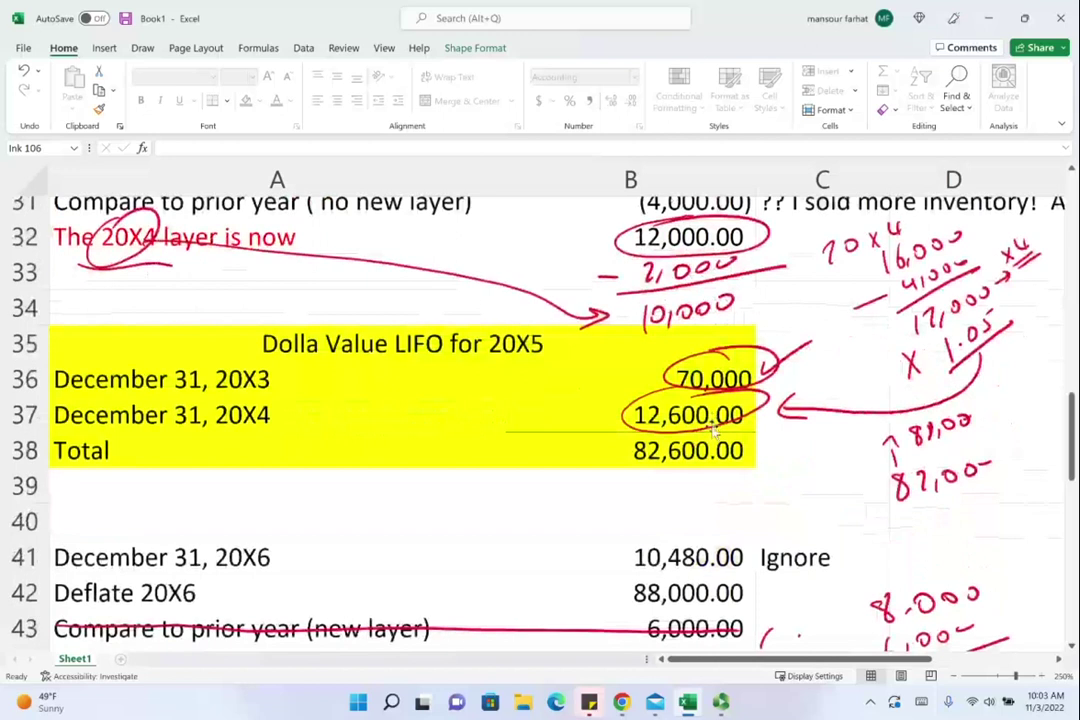
{"action": "key", "text": "Escape"}
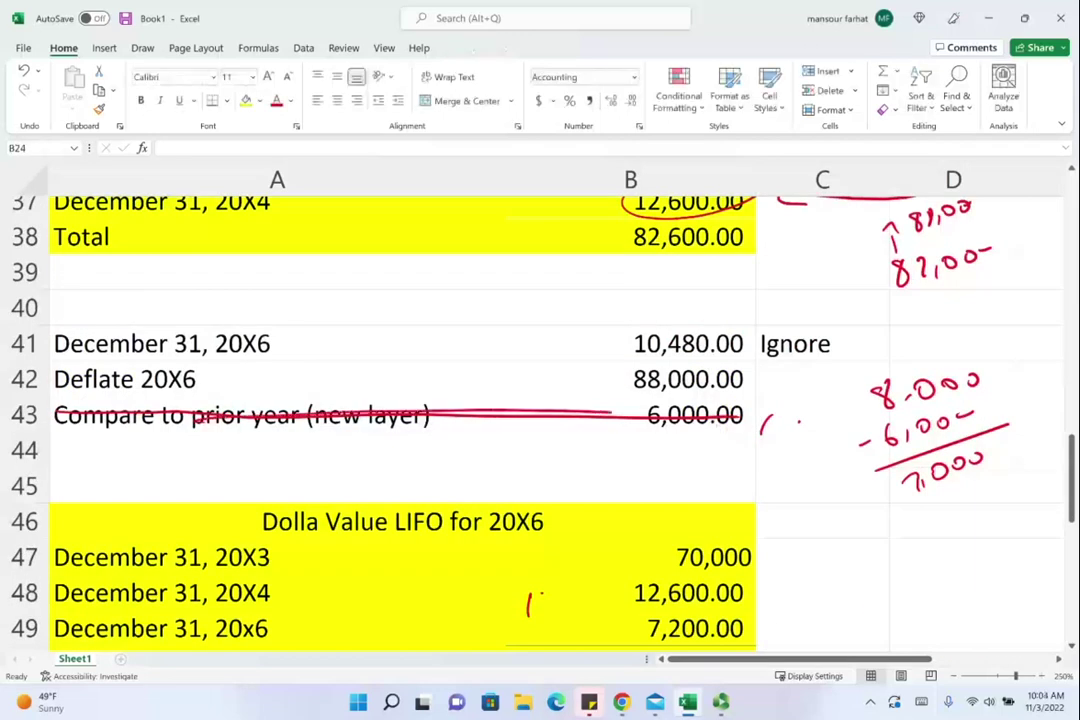
Select the December 31, 20X3 amount in the 20X7 dollar-value LIFO table
{"action": "scroll", "coordinate": [711, 426], "scroll_direction": "down", "scroll_amount": 2}
{"action": "scroll", "coordinate": [652, 524], "scroll_direction": "down", "scroll_amount": 3}
{"action": "scroll", "coordinate": [652, 524], "scroll_direction": "up", "scroll_amount": 1}
{"action": "scroll", "coordinate": [652, 524], "scroll_direction": "down", "scroll_amount": 1}
{"action": "left_click", "coordinate": [687, 494]}
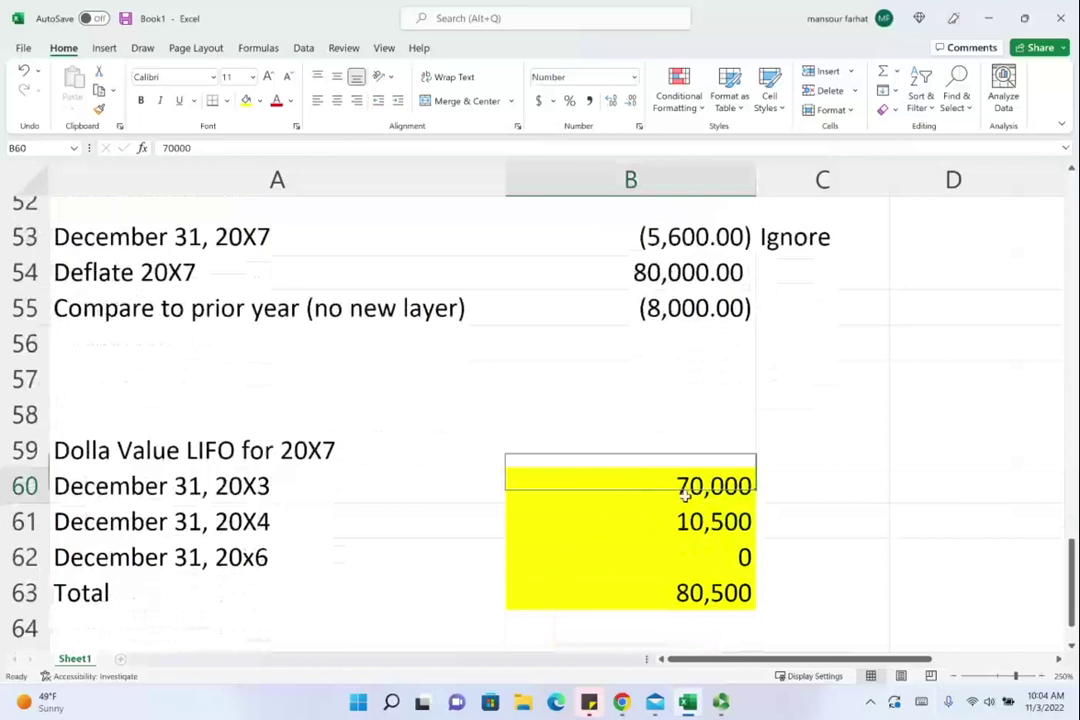
{"action": "double_click", "coordinate": [697, 487]}
{"action": "key", "text": "Escape"}
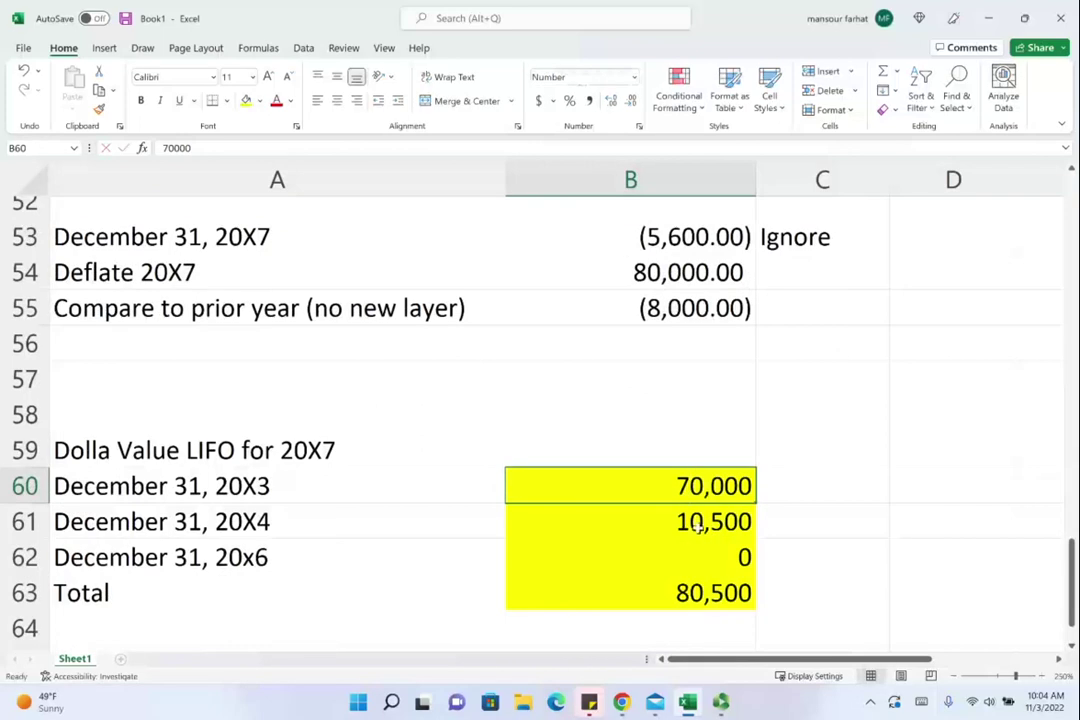
Handwrite 10,000 x 1.05 with an arrow to the 10,500 layer in the 20X7 table, and cross out the 20X6 zero
{"action": "mouse_move", "coordinate": [817, 462]}
{"action": "left_mouse_down"}
{"action": "mouse_move", "coordinate": [856, 470]}
{"action": "mouse_move", "coordinate": [905, 445]}
{"action": "mouse_move", "coordinate": [916, 490]}
{"action": "left_mouse_up"}
{"action": "mouse_move", "coordinate": [843, 496]}
{"action": "left_mouse_down"}
{"action": "mouse_move", "coordinate": [858, 530]}
{"action": "mouse_move", "coordinate": [838, 532]}
{"action": "left_mouse_up"}
{"action": "mouse_move", "coordinate": [873, 488]}
{"action": "left_mouse_down"}
{"action": "mouse_move", "coordinate": [868, 516]}
{"action": "mouse_move", "coordinate": [896, 488]}
{"action": "left_mouse_up"}
{"action": "left_click_drag", "start_coordinate": [920, 470], "coordinate": [912, 490]}
{"action": "left_click_drag", "start_coordinate": [850, 522], "coordinate": [958, 483]}
{"action": "mouse_move", "coordinate": [905, 510]}
{"action": "left_mouse_down"}
{"action": "mouse_move", "coordinate": [800, 545]}
{"action": "mouse_move", "coordinate": [770, 515]}
{"action": "mouse_move", "coordinate": [731, 552]}
{"action": "mouse_move", "coordinate": [748, 568]}
{"action": "left_mouse_up"}
{"action": "left_click_drag", "start_coordinate": [746, 540], "coordinate": [718, 568]}
Draw an arrow down from the 20X4 layer label in the 20X7 table and handwrite the notes X5 No Lay and X7 No Lay
{"action": "left_click_drag", "start_coordinate": [265, 540], "coordinate": [296, 580]}
{"action": "mouse_move", "coordinate": [285, 566]}
{"action": "left_mouse_down"}
{"action": "mouse_move", "coordinate": [308, 570]}
{"action": "mouse_move", "coordinate": [298, 621]}
{"action": "left_mouse_up"}
{"action": "mouse_move", "coordinate": [299, 597]}
{"action": "left_mouse_down"}
{"action": "mouse_move", "coordinate": [283, 622]}
{"action": "mouse_move", "coordinate": [347, 592]}
{"action": "left_mouse_up"}
{"action": "left_click_drag", "start_coordinate": [360, 592], "coordinate": [400, 576]}
{"action": "left_click_drag", "start_coordinate": [290, 625], "coordinate": [302, 640]}
{"action": "left_click_drag", "start_coordinate": [302, 624], "coordinate": [290, 642]}
{"action": "mouse_move", "coordinate": [308, 626]}
{"action": "left_mouse_down"}
{"action": "mouse_move", "coordinate": [324, 640]}
{"action": "mouse_move", "coordinate": [356, 608]}
{"action": "mouse_move", "coordinate": [380, 622]}
{"action": "left_mouse_up"}
{"action": "left_click_drag", "start_coordinate": [388, 606], "coordinate": [408, 620]}
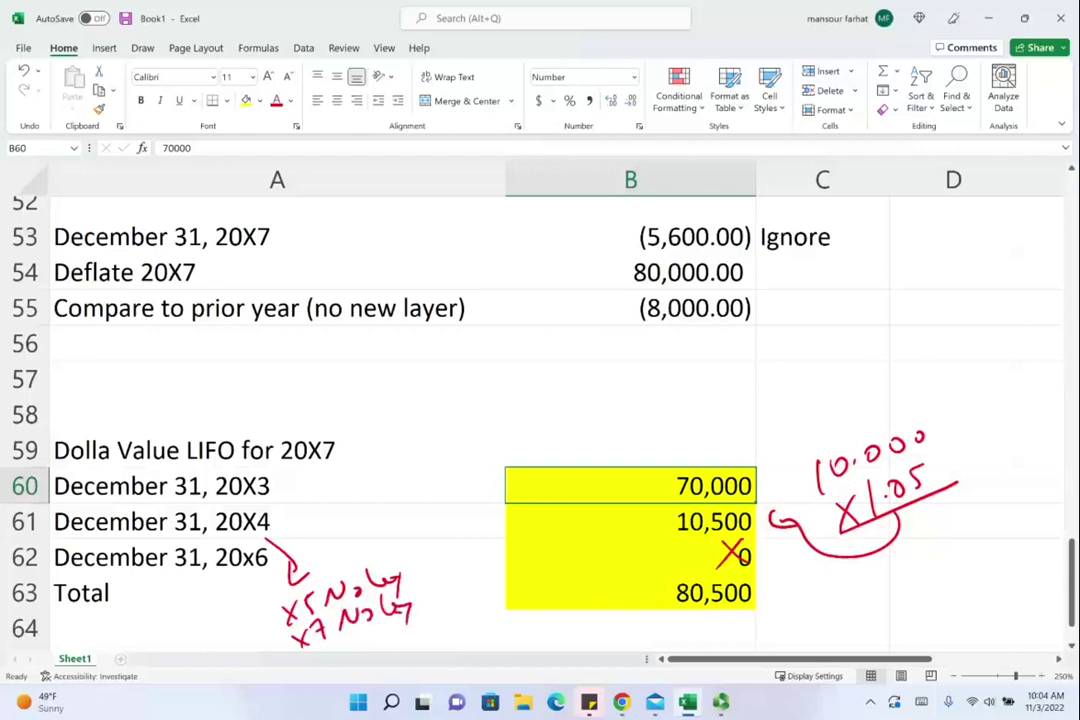
Circle the heading of the 20X7 dollar-value LIFO table and underline its 80,500 total
{"action": "mouse_move", "coordinate": [72, 468]}
{"action": "left_mouse_down"}
{"action": "mouse_move", "coordinate": [330, 428]}
{"action": "mouse_move", "coordinate": [100, 425]}
{"action": "left_mouse_up"}
{"action": "left_click_drag", "start_coordinate": [700, 610], "coordinate": [760, 607]}
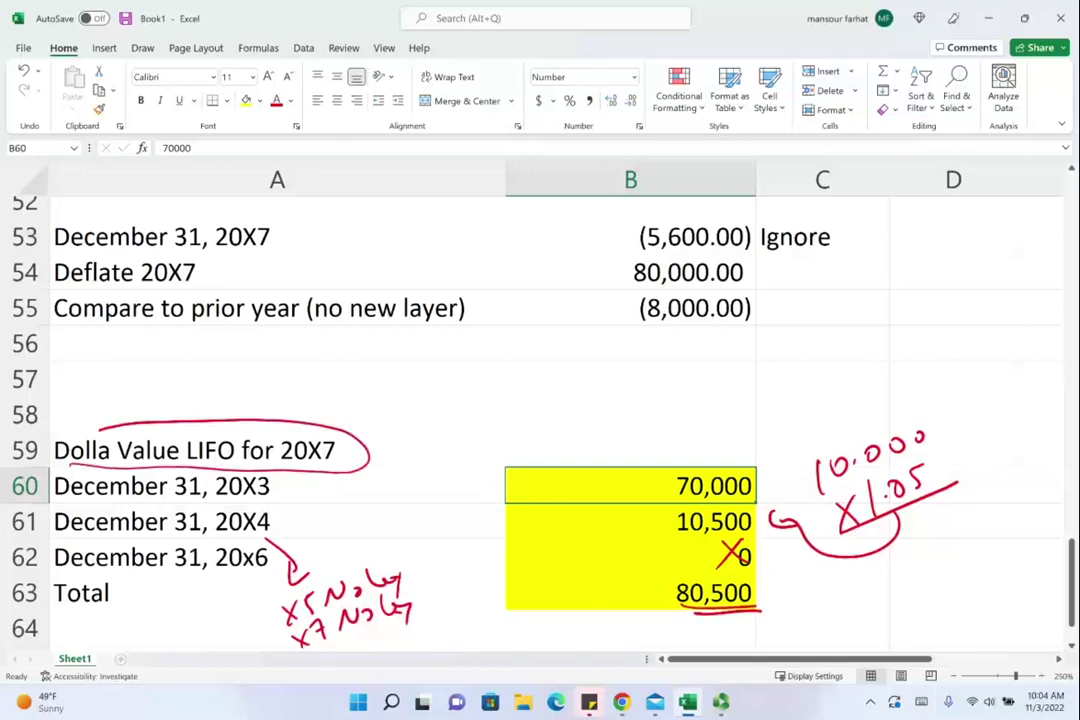